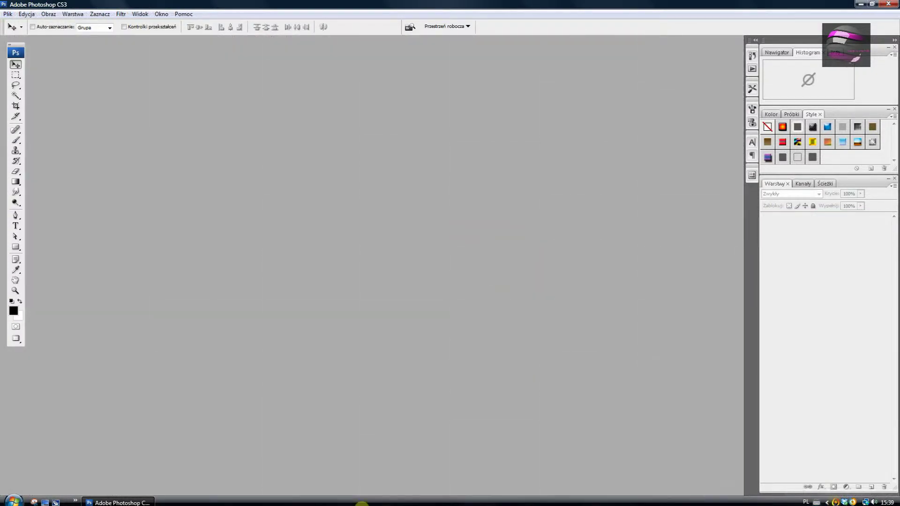
Create a 2500 × 2500 px, 300 ppi document with a transparent background
left_click(8, 17)
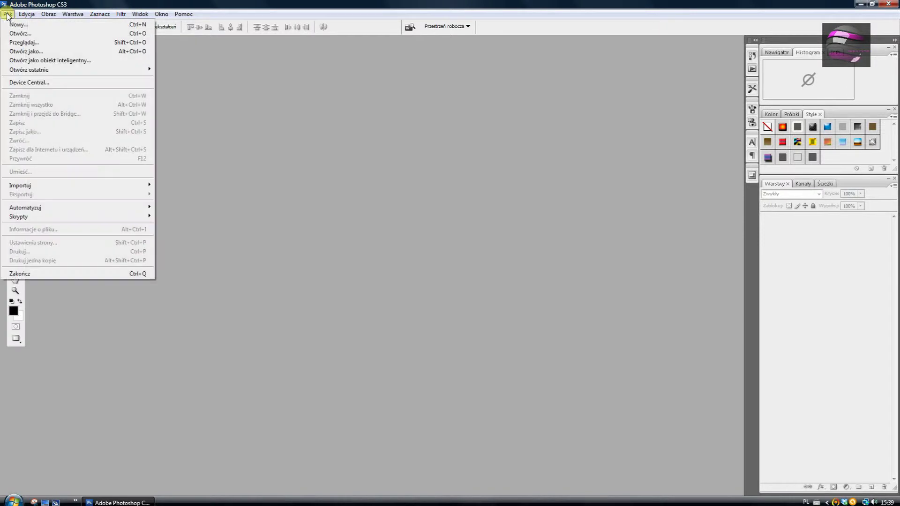
left_click(14, 24)
double_click(398, 172)
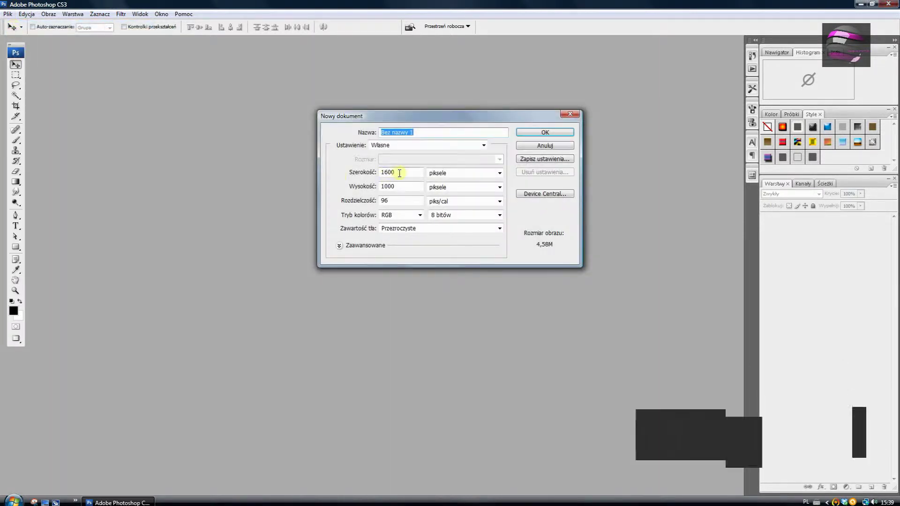
type("2500")
double_click(387, 183)
type("2500")
type("300")
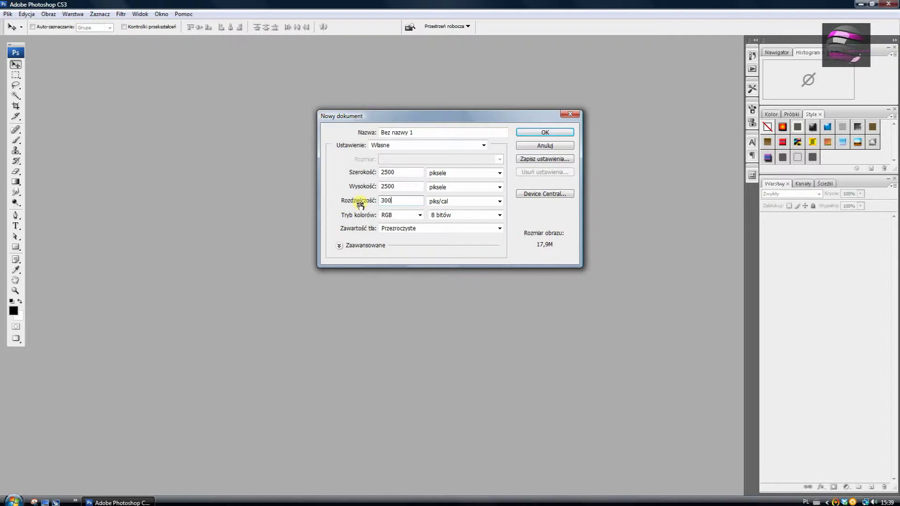
left_click(499, 229)
left_click(408, 254)
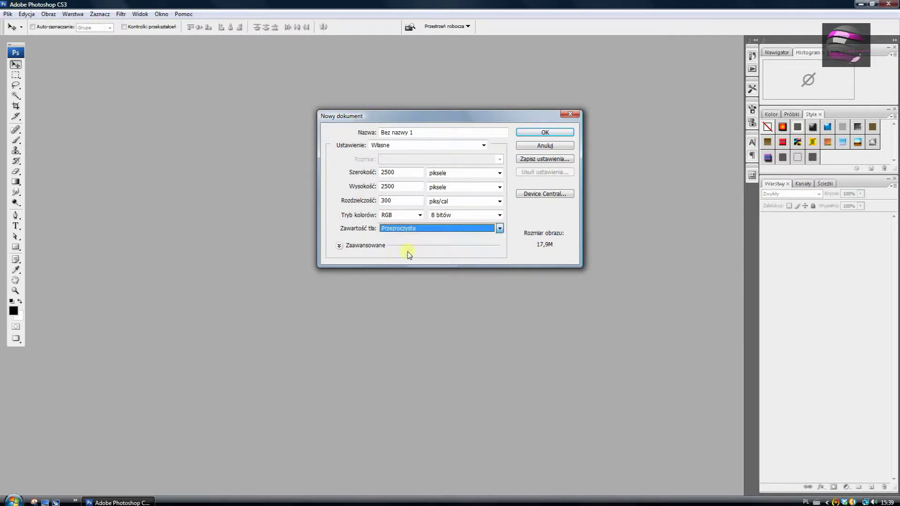
left_click(545, 132)
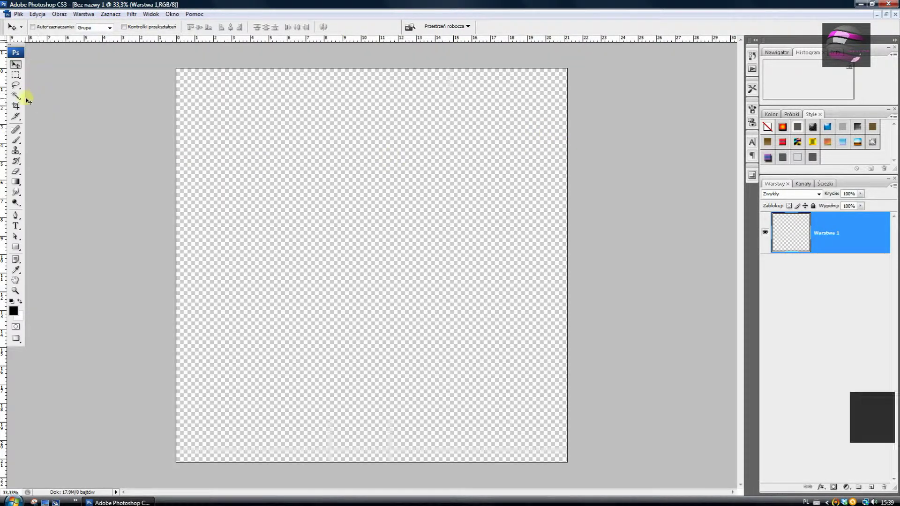
Marquee-select a thin strip across the full canvas width and pick the soft 300 px brush
left_click(16, 75)
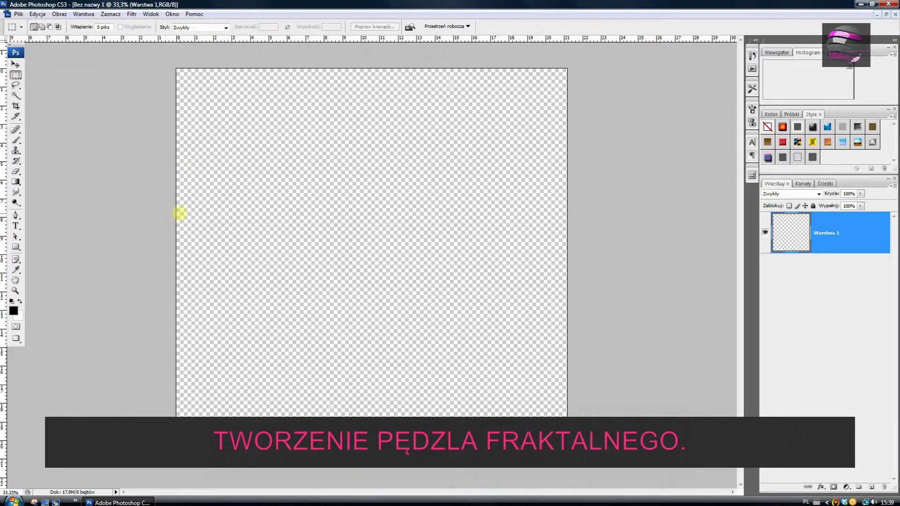
left_click_drag(347, 223, 618, 213)
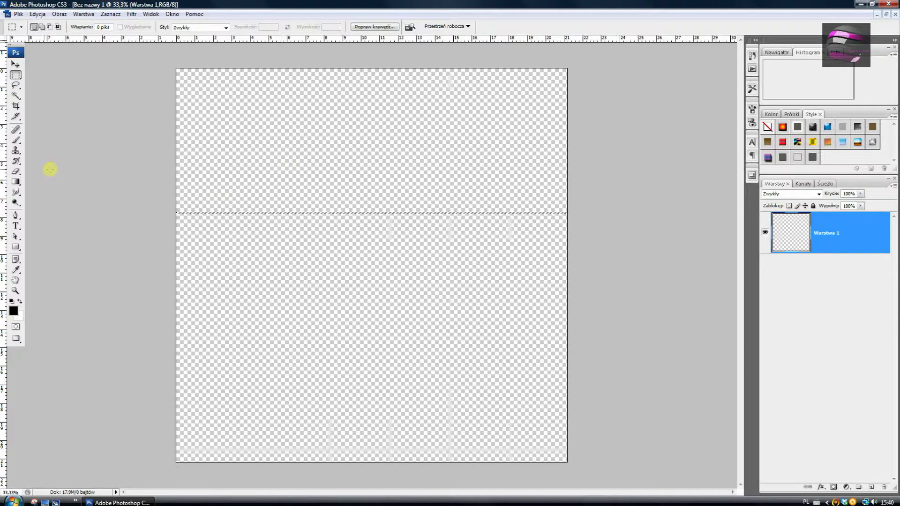
left_click(16, 140)
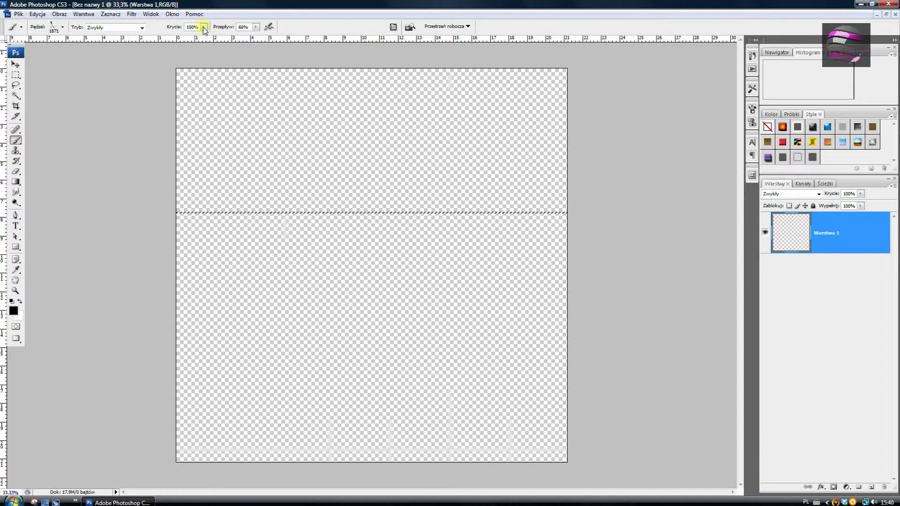
left_click(63, 26)
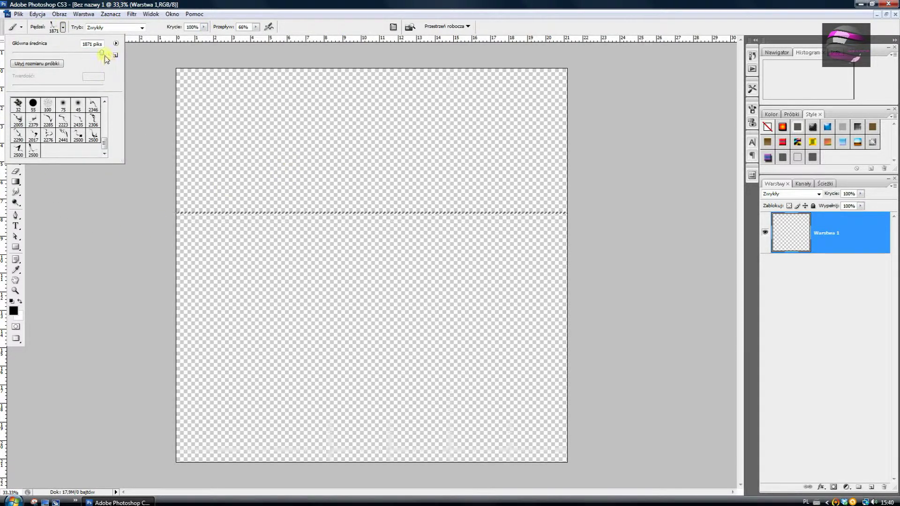
left_click_drag(105, 142, 106, 101)
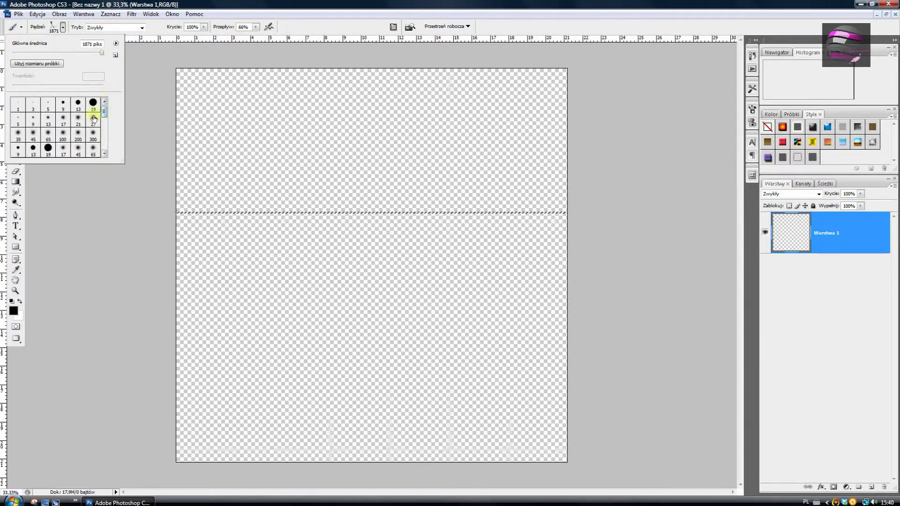
left_click(93, 135)
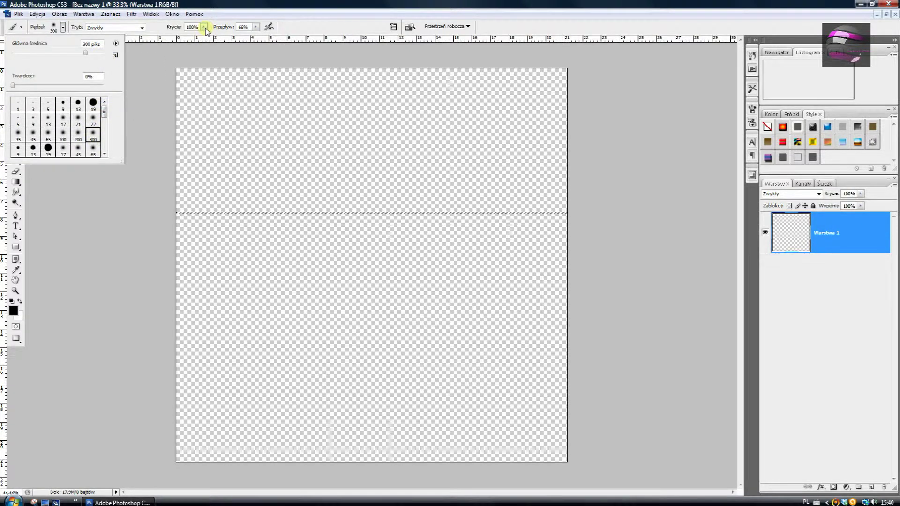
Set the brush opacity to 32% and flow to 29%
left_click(204, 26)
left_click_drag(202, 37, 173, 37)
left_click(256, 28)
left_click_drag(238, 37, 202, 37)
left_click(204, 26)
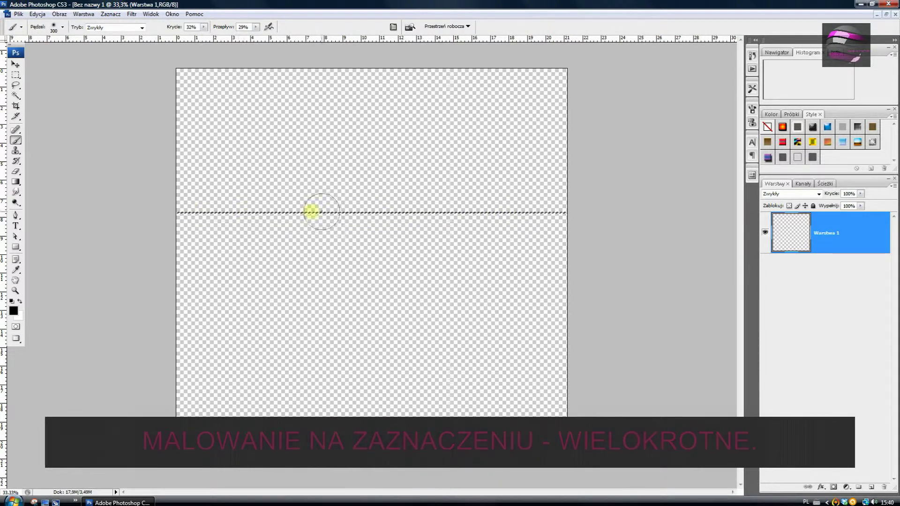
Transform the strip selection into a taller horizontal band spanning the canvas
left_click(110, 13)
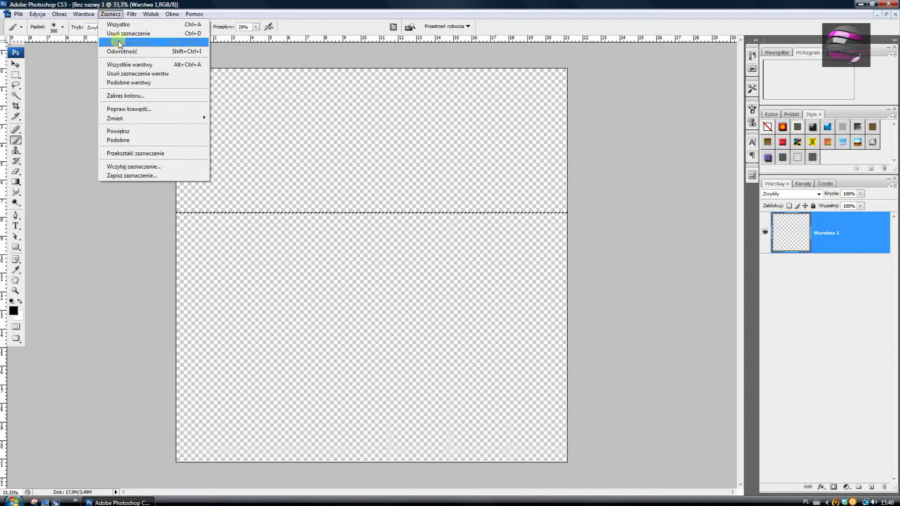
left_click(133, 153)
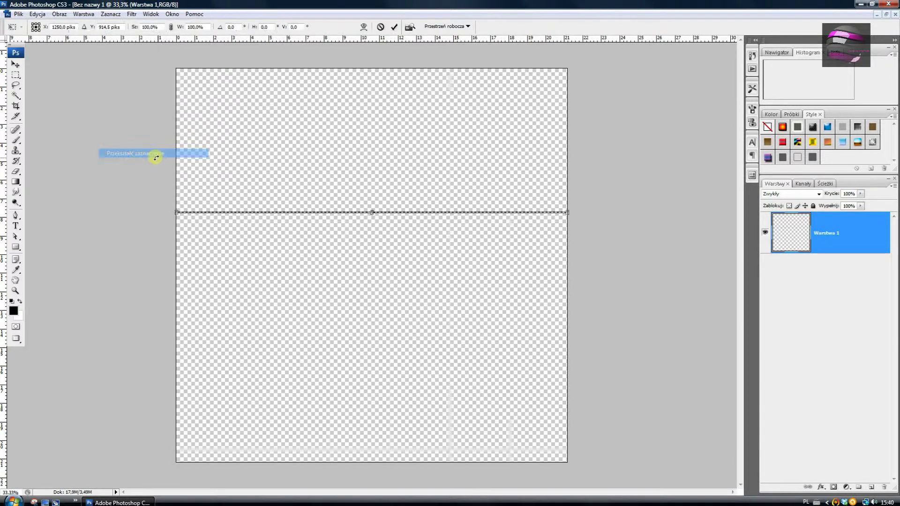
left_click_drag(373, 220, 372, 256)
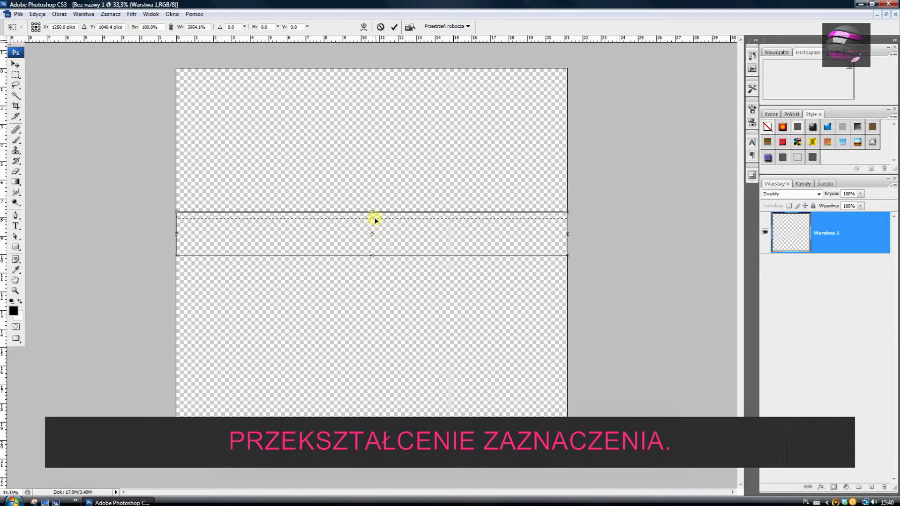
mouse_move(373, 216)
left_mouse_down()
mouse_move(373, 229)
mouse_move(373, 218)
left_mouse_up()
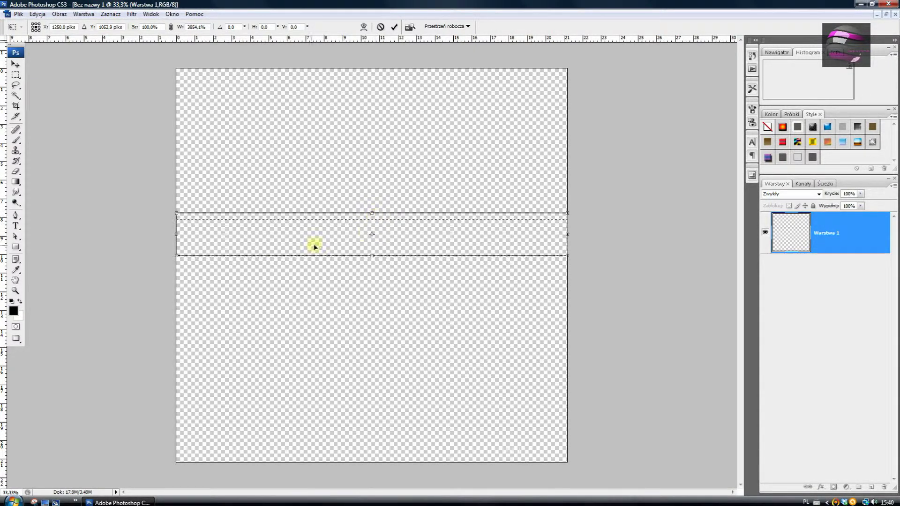
left_click(14, 65)
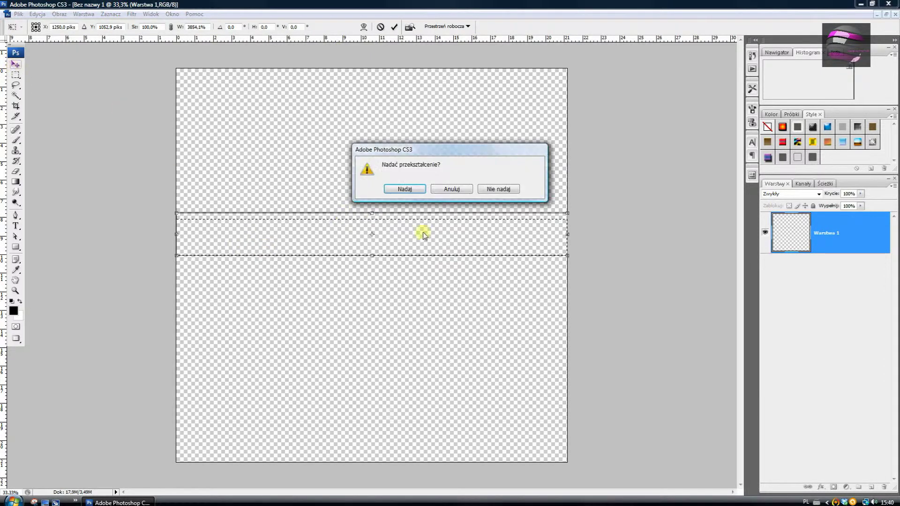
left_click(411, 195)
Brush soft grey strokes along the band's edges, then deselect with Ctrl+D
key("b")
mouse_move(221, 261)
left_mouse_down()
mouse_move(458, 262)
mouse_move(308, 202)
left_mouse_up()
mouse_move(205, 200)
left_mouse_down()
mouse_move(546, 225)
mouse_move(233, 265)
mouse_move(526, 257)
mouse_move(418, 275)
left_mouse_up()
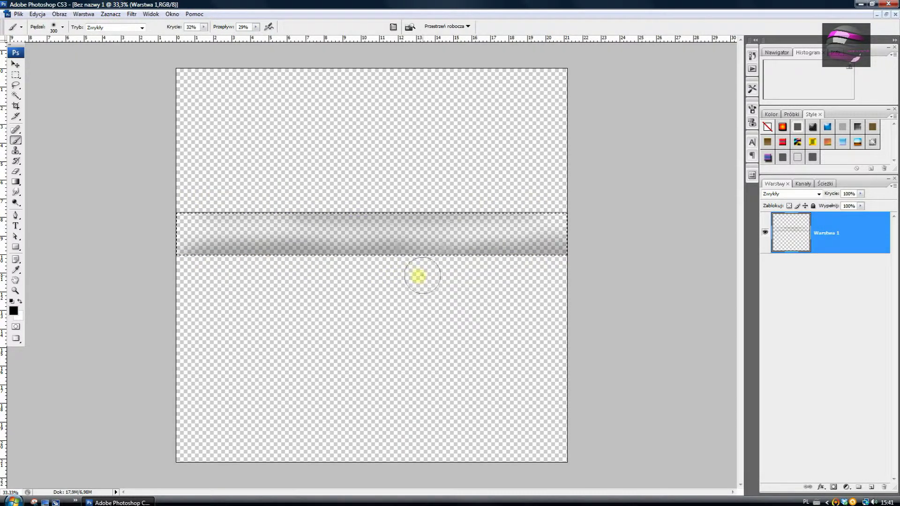
scroll(365, 328, "up", 1)
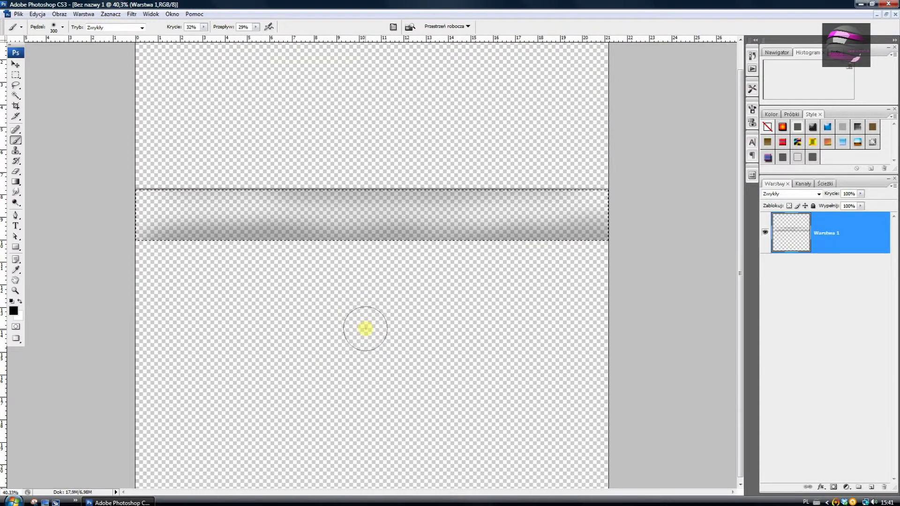
key("ctrl+d")
scroll(116, 35, "down", 1)
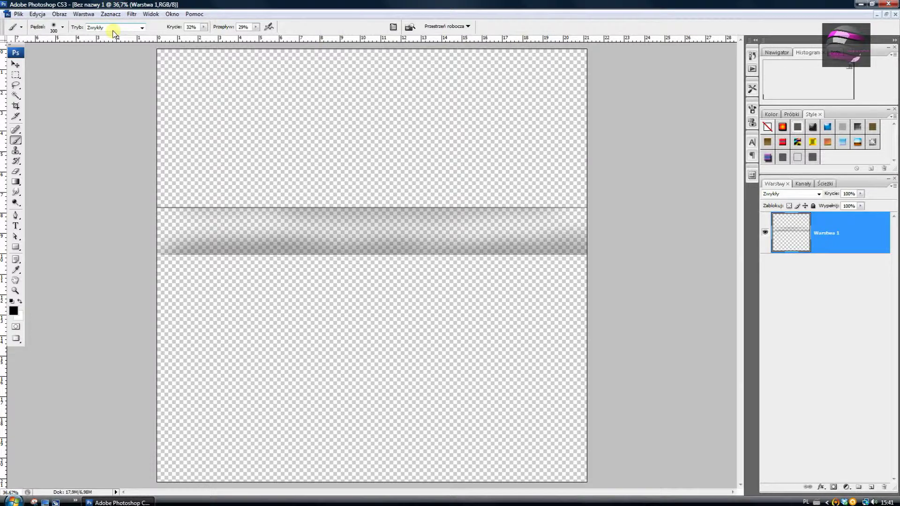
Warp the band, pulling its lower-left corner up into a tall pointed wisp
left_click(36, 14)
mouse_move(49, 180)
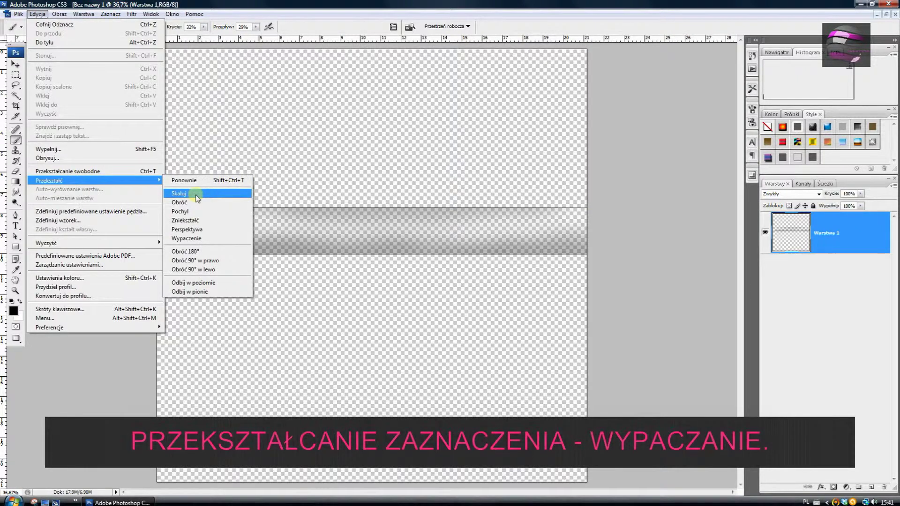
left_click(190, 238)
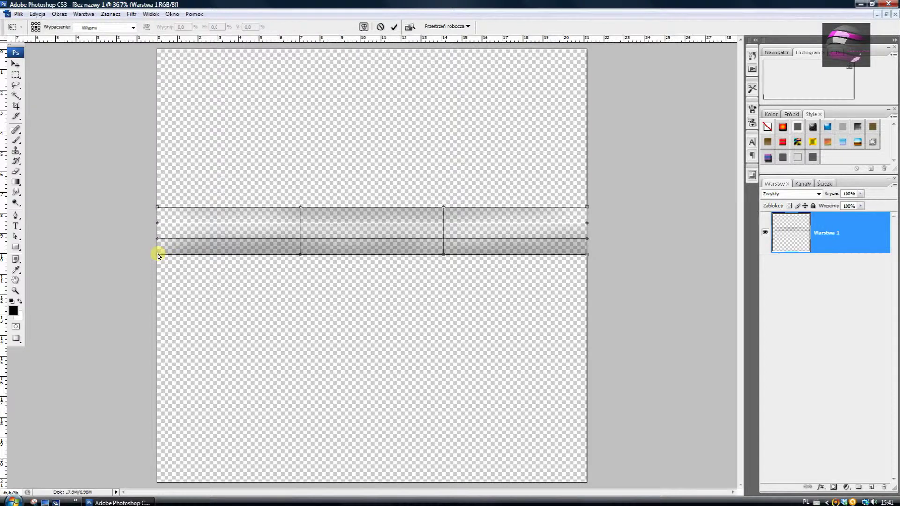
mouse_move(157, 256)
left_mouse_down()
mouse_move(305, 66)
mouse_move(261, 88)
mouse_move(236, 87)
mouse_move(396, 85)
mouse_move(339, 82)
left_mouse_up()
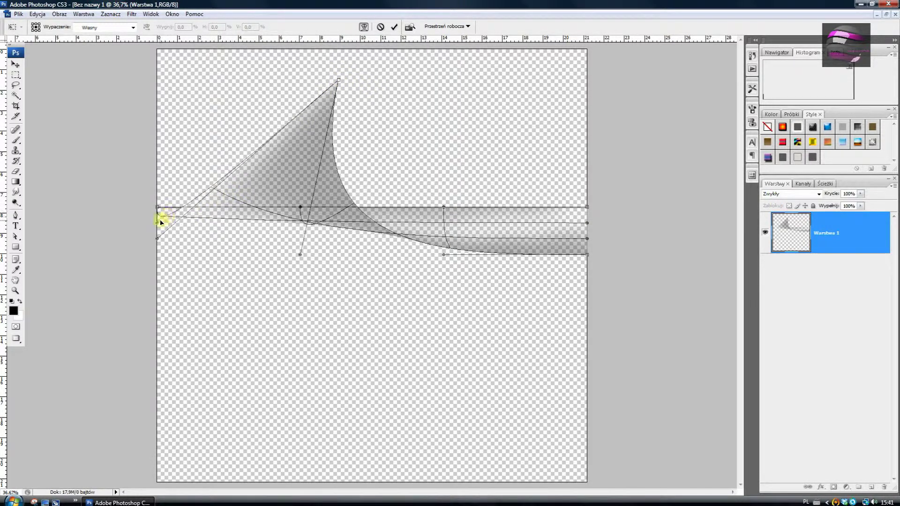
left_click(16, 64)
left_click(401, 189)
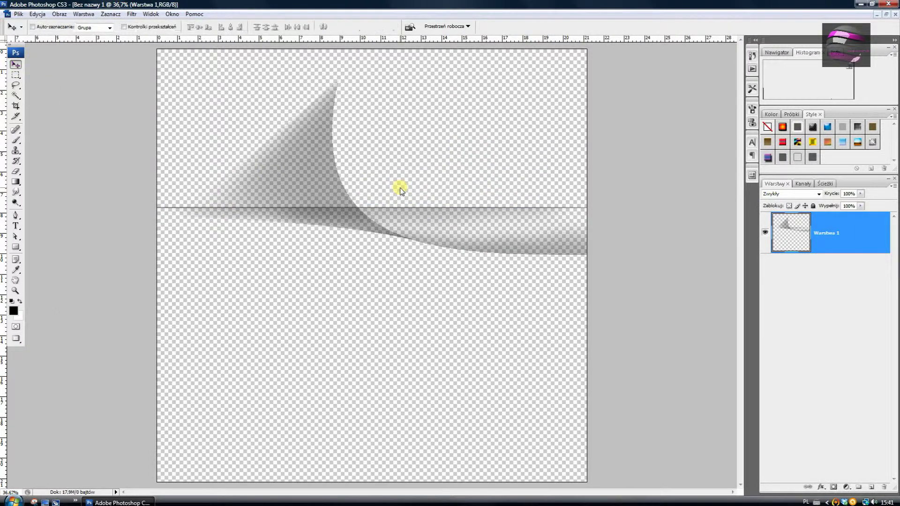
Warp the smoke by dragging its top-right corner toward the lower left
left_click(37, 14)
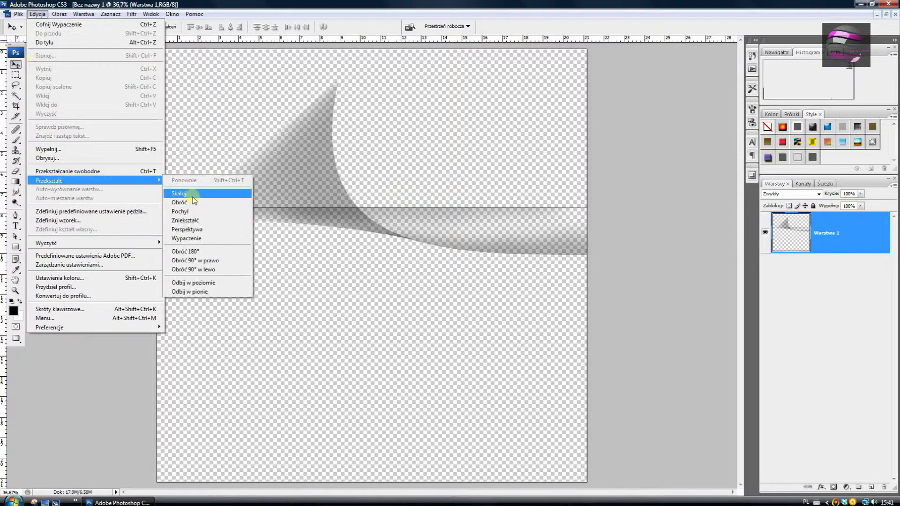
left_click(217, 233)
mouse_move(587, 81)
left_mouse_down()
mouse_move(426, 332)
mouse_move(258, 465)
mouse_move(12, 487)
mouse_move(77, 420)
mouse_move(185, 448)
left_mouse_up()
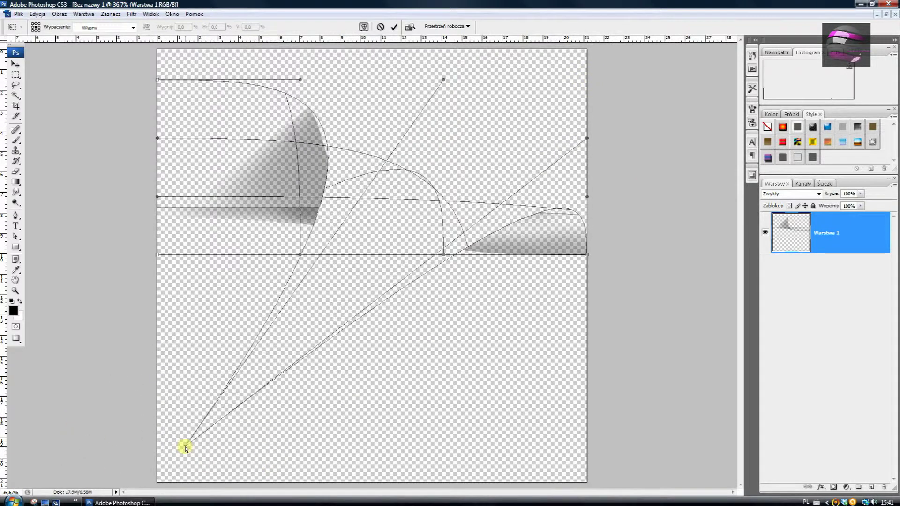
scroll(164, 402, "down", 3)
mouse_move(289, 345)
left_mouse_down()
mouse_move(163, 398)
mouse_move(270, 393)
left_mouse_up()
left_click(16, 70)
left_click(396, 191)
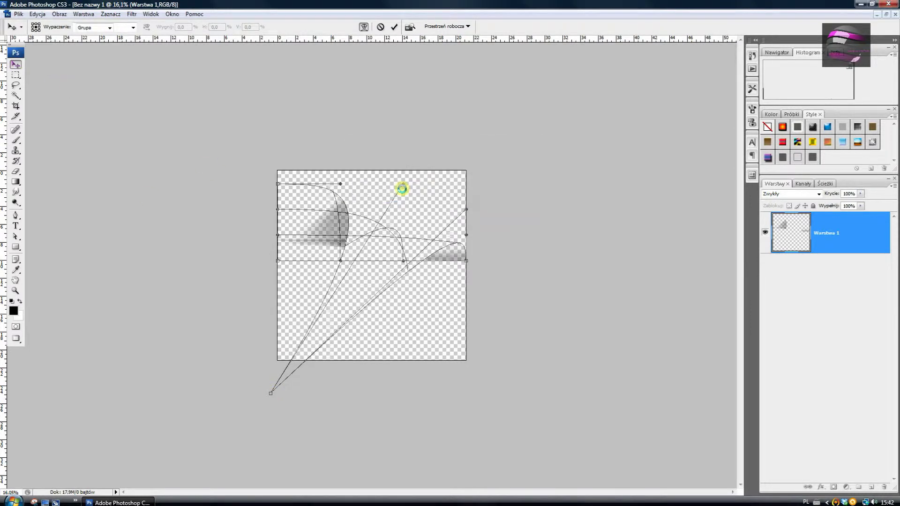
scroll(402, 190, "up", 3)
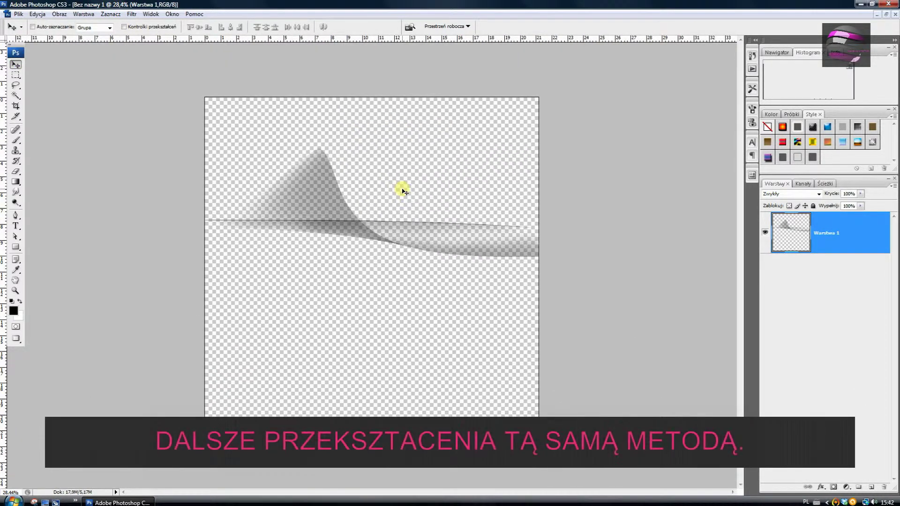
Undo that distorted warp and rewarp the smoke into a lower, rounder curling wave
left_click(37, 14)
left_click(47, 44)
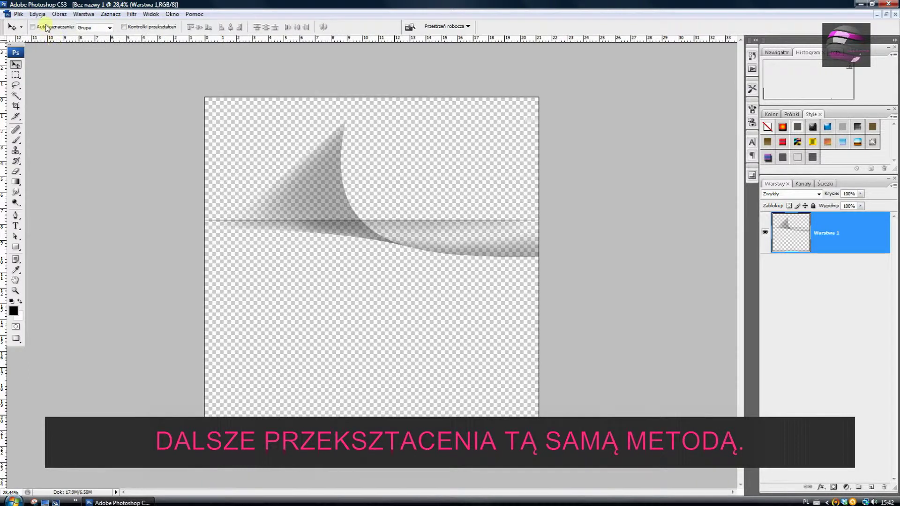
left_click(37, 14)
left_click(241, 237)
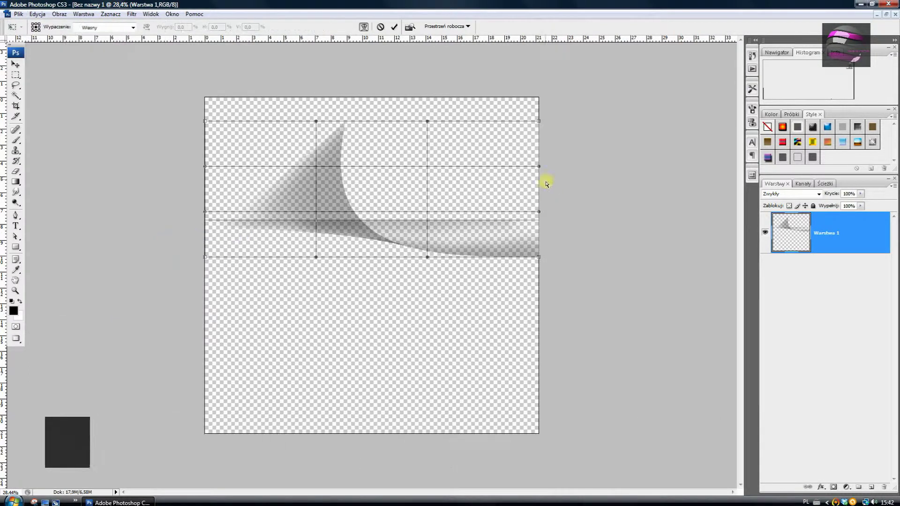
left_click_drag(538, 121, 398, 360)
left_click_drag(539, 168, 429, 270)
mouse_move(427, 122)
left_mouse_down()
mouse_move(562, 261)
mouse_move(627, 351)
mouse_move(577, 304)
left_mouse_up()
left_click(16, 69)
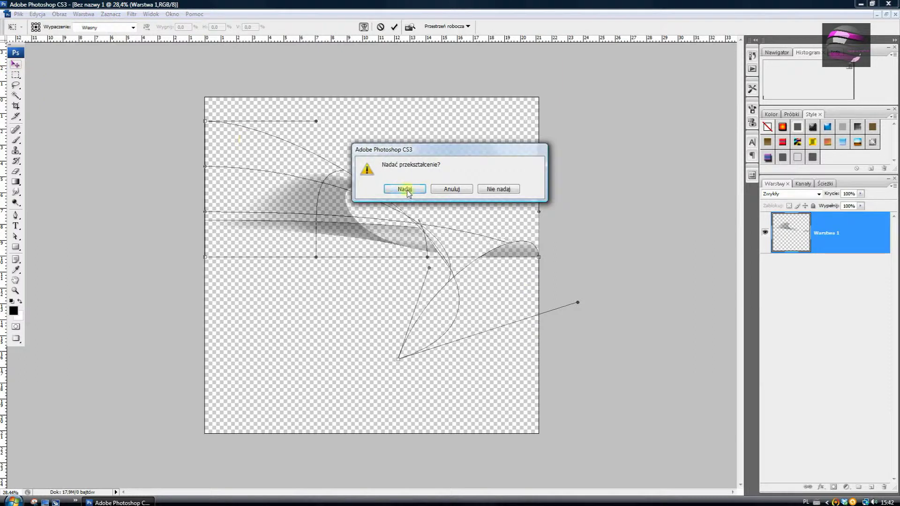
left_click(409, 245)
Warp the wave down toward the lower right while lifting its top-left upward
key("ctrl+t")
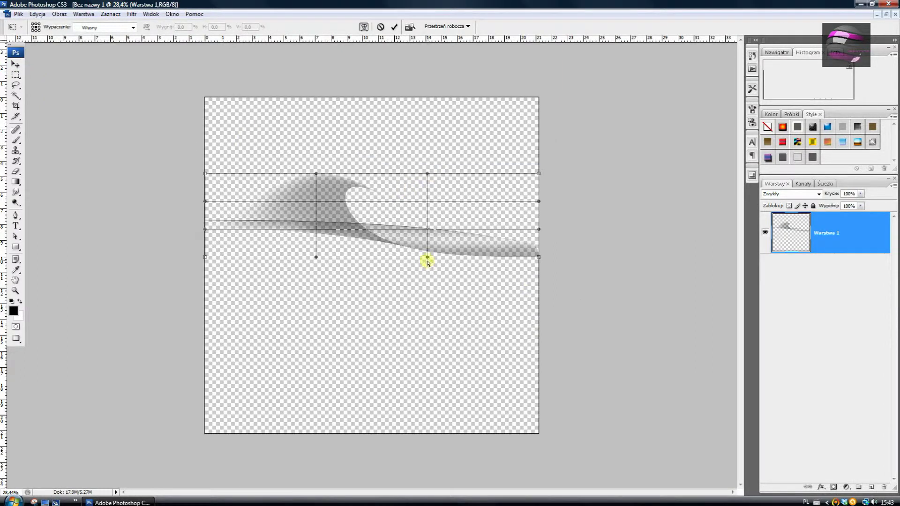
left_click_drag(428, 257, 440, 111)
mouse_move(538, 256)
left_mouse_down()
mouse_move(518, 305)
mouse_move(505, 402)
left_mouse_up()
mouse_move(316, 257)
left_mouse_down()
mouse_move(297, 401)
mouse_move(340, 297)
left_mouse_up()
mouse_move(316, 173)
left_mouse_down()
mouse_move(261, 104)
mouse_move(225, 100)
left_mouse_up()
key("v")
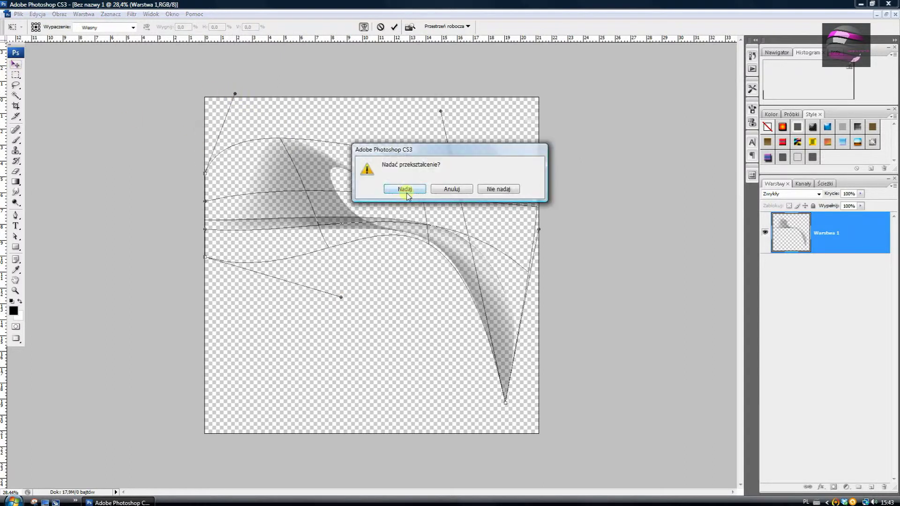
left_click(403, 191)
Warp the smoke again, bending its left end upward
left_click(37, 14)
left_click(206, 238)
mouse_move(206, 237)
left_mouse_down()
mouse_move(333, 76)
mouse_move(205, 64)
left_mouse_up()
key("v")
left_click(401, 193)
Reshape the lower-right tail so the smoke forms a slender S-curve toward the lower right
left_click(37, 14)
left_click(241, 239)
mouse_move(515, 402)
left_mouse_down()
mouse_move(267, 404)
mouse_move(324, 319)
left_mouse_up()
mouse_move(400, 357)
left_mouse_down()
mouse_move(321, 321)
mouse_move(347, 381)
mouse_move(443, 406)
left_mouse_up()
mouse_move(438, 295)
left_mouse_down()
mouse_move(422, 407)
mouse_move(504, 393)
left_mouse_up()
key("v")
key("Return")
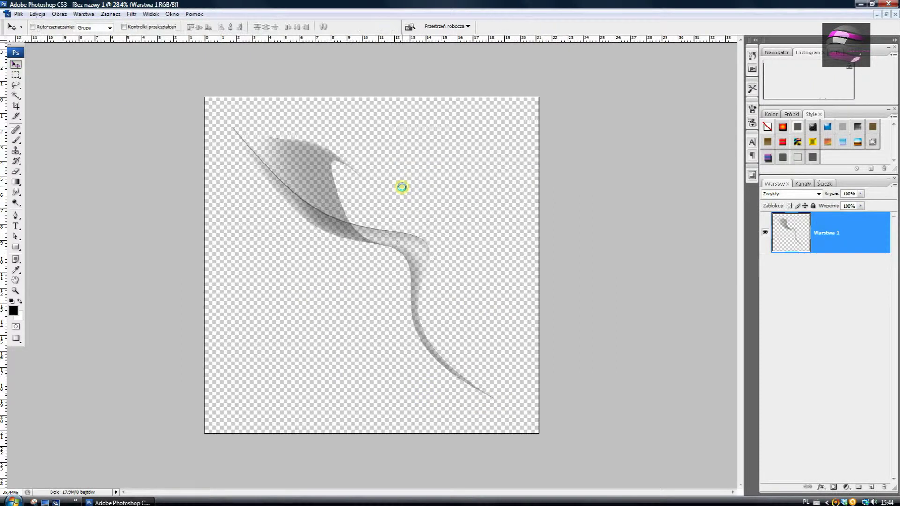
Free-transform the wisp to fill the whole canvas, then duplicate its layer
left_click(37, 14)
left_click(47, 188)
left_click_drag(234, 125, 205, 98)
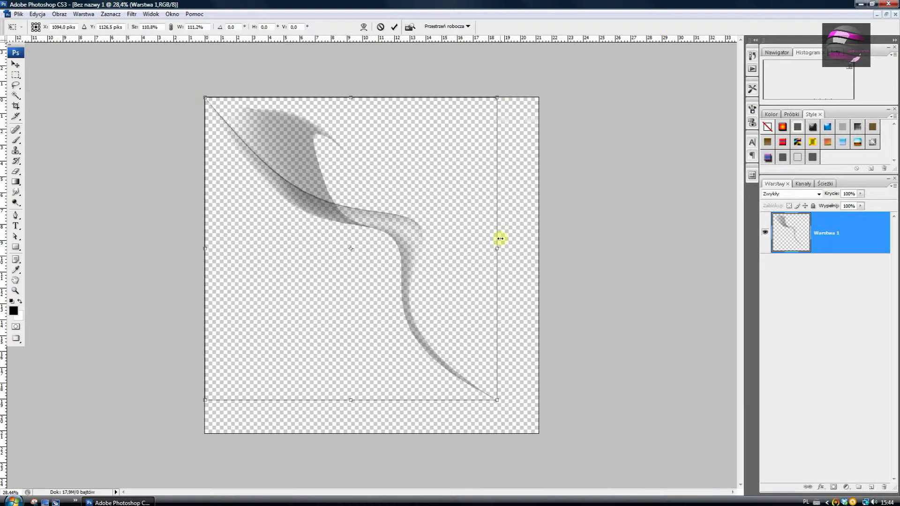
left_click_drag(500, 238, 538, 249)
left_click_drag(372, 98, 372, 96)
left_click_drag(370, 400, 372, 433)
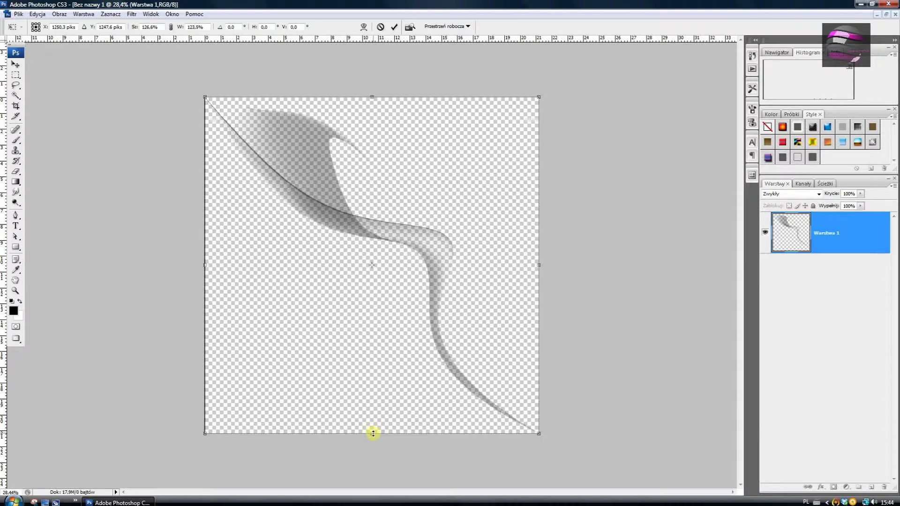
left_click_drag(205, 267, 204, 268)
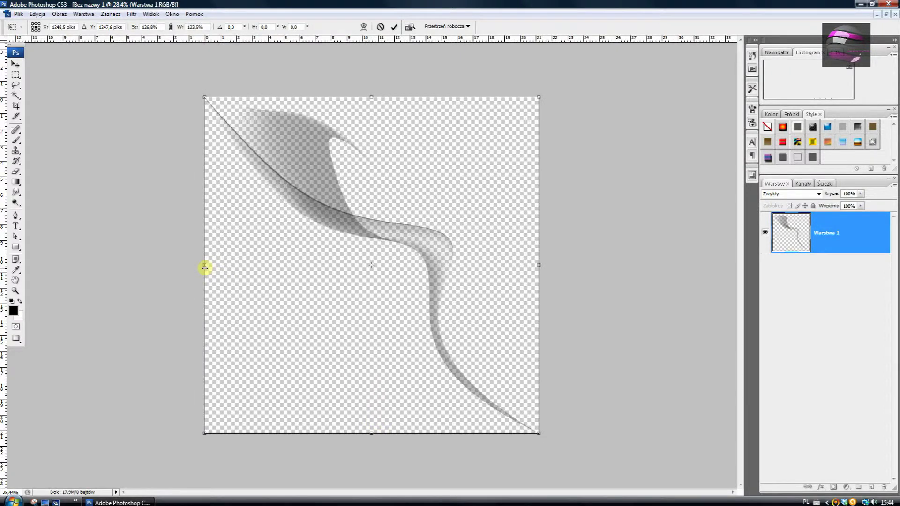
left_click(16, 65)
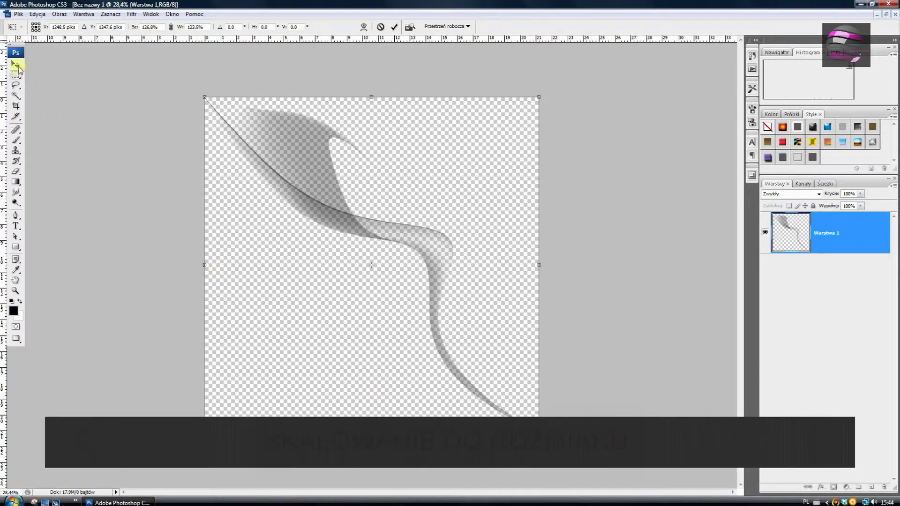
left_click(405, 189)
left_click(83, 14)
left_click(89, 29)
Confirm the duplicate layer and give it a black, fully hiding layer mask
left_click(519, 152)
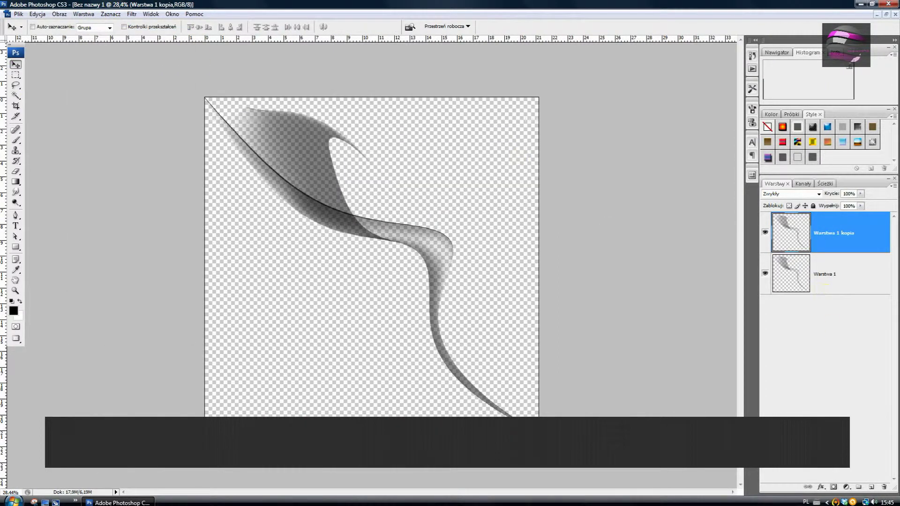
left_click(832, 487)
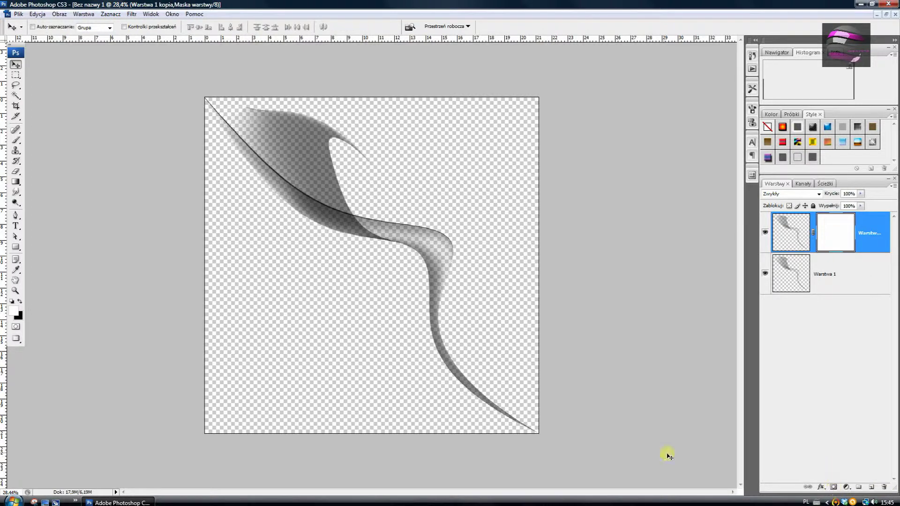
key("ctrl+i")
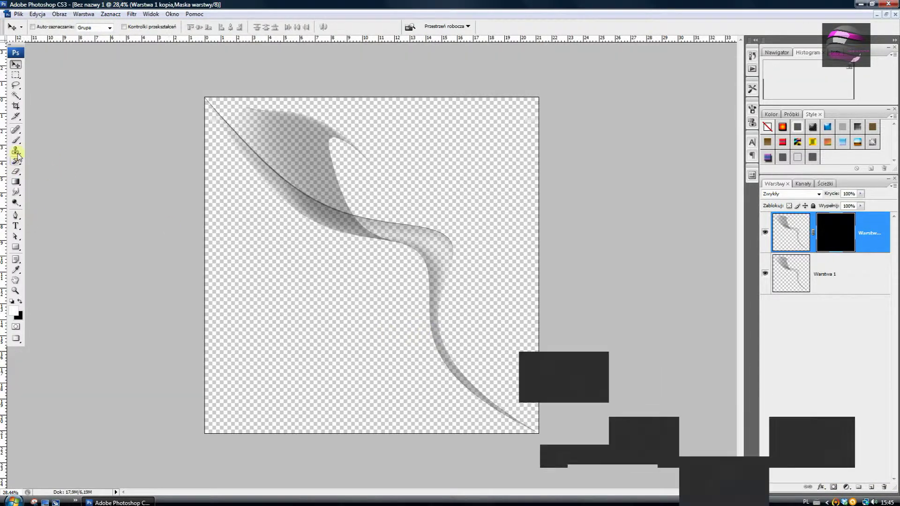
Set the brush to 1557 px with 100% opacity and 92% flow
left_click(16, 140)
left_click(63, 27)
left_click_drag(89, 55, 99, 55)
left_click(205, 27)
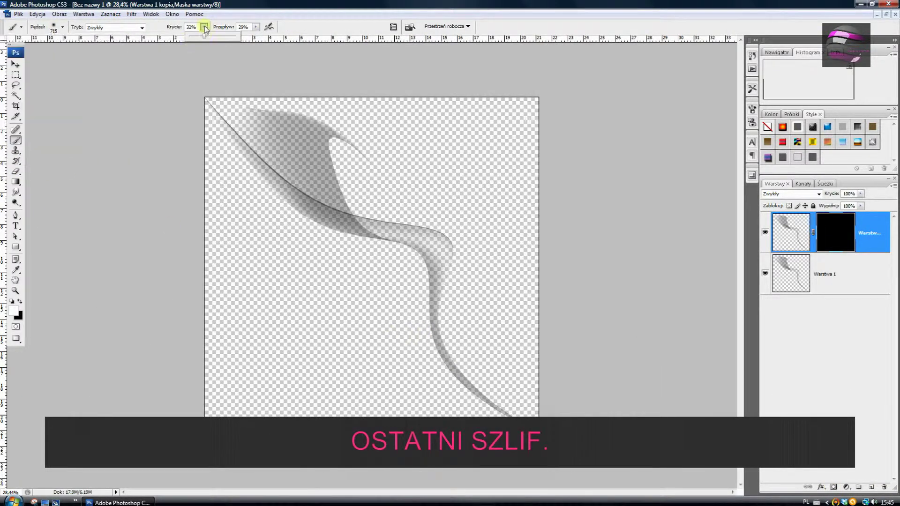
left_click(256, 27)
left_click_drag(259, 36, 281, 36)
left_click(63, 27)
left_click_drag(99, 56, 102, 56)
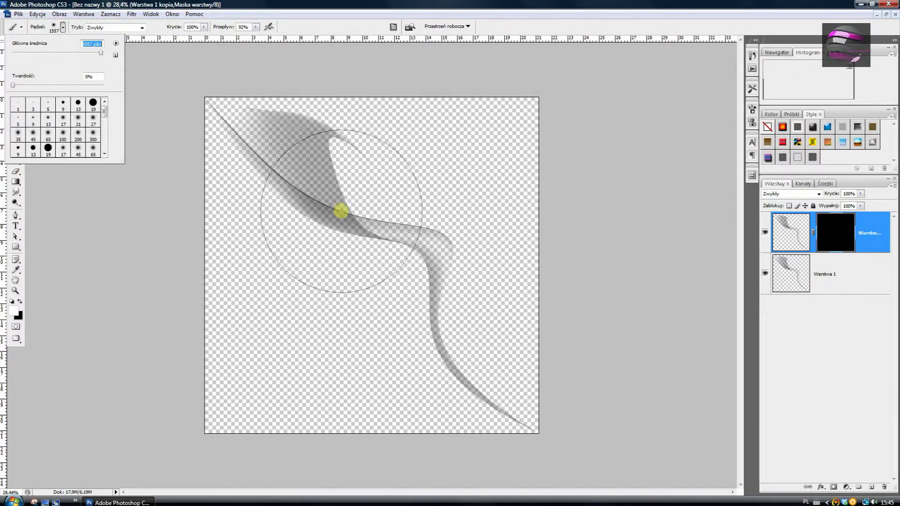
Paint the mask to reveal the copy over the upper and lower smoke, then merge down
left_click_drag(342, 207, 321, 196)
left_click_drag(455, 347, 456, 279)
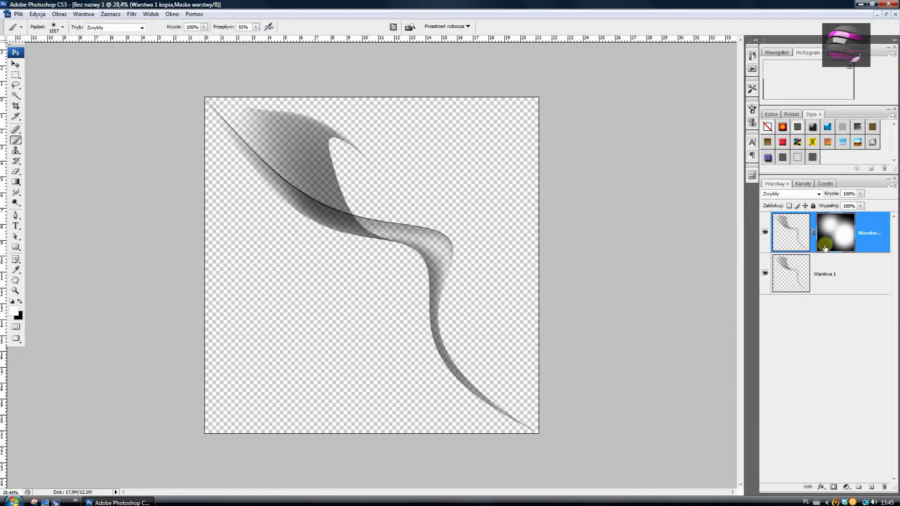
right_click(840, 247)
left_click(635, 257)
right_click(871, 230)
left_click(763, 419)
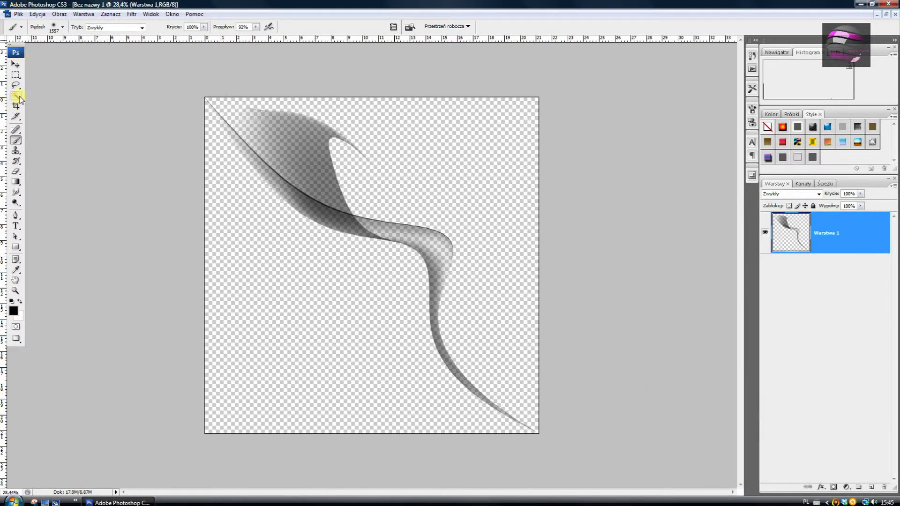
Save the smoke as brush preset 'Próbkowany pędzel 16', then start a new document
left_click(16, 66)
left_click(36, 14)
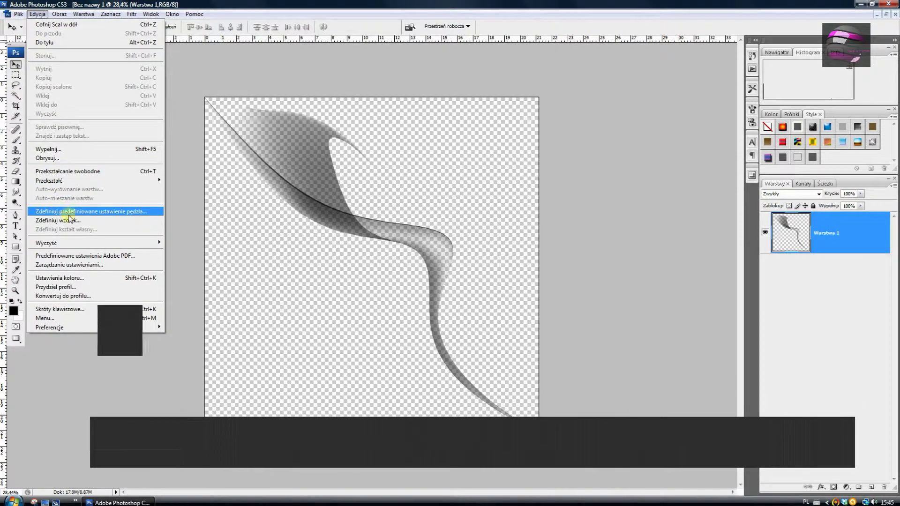
left_click(108, 214)
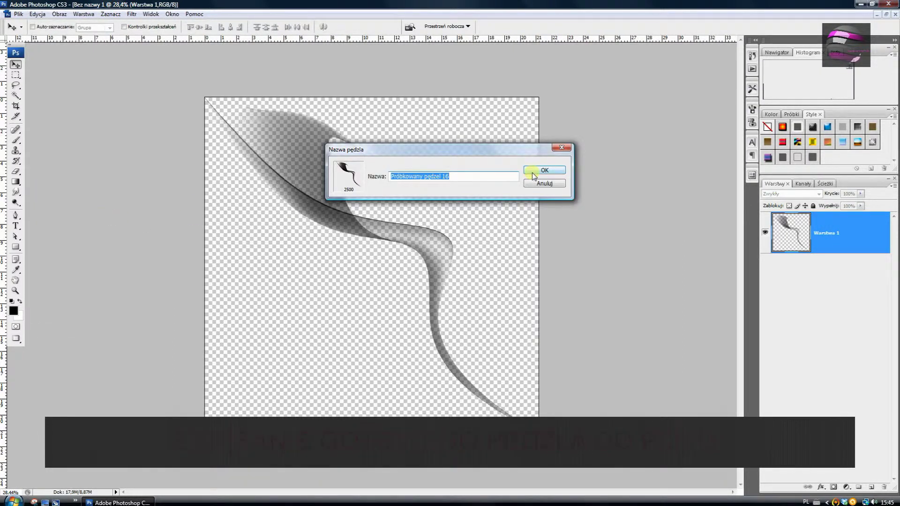
left_click(558, 170)
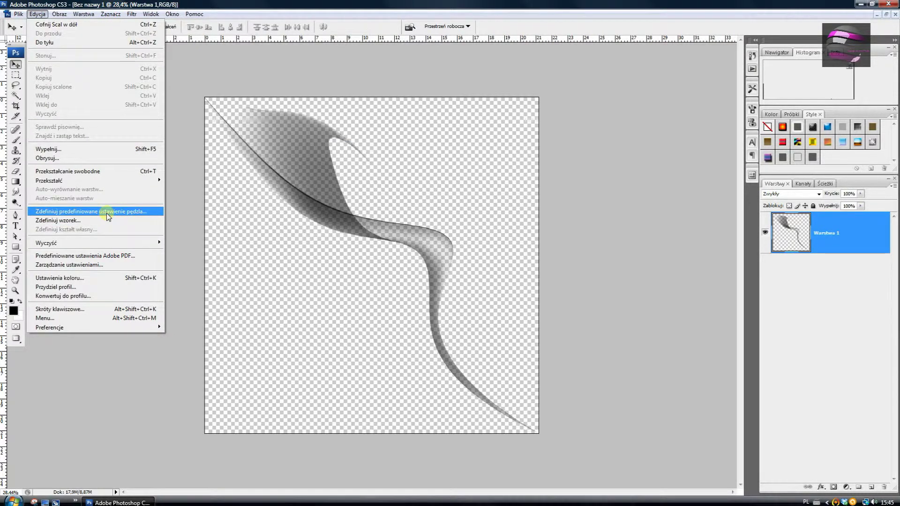
left_click(108, 213)
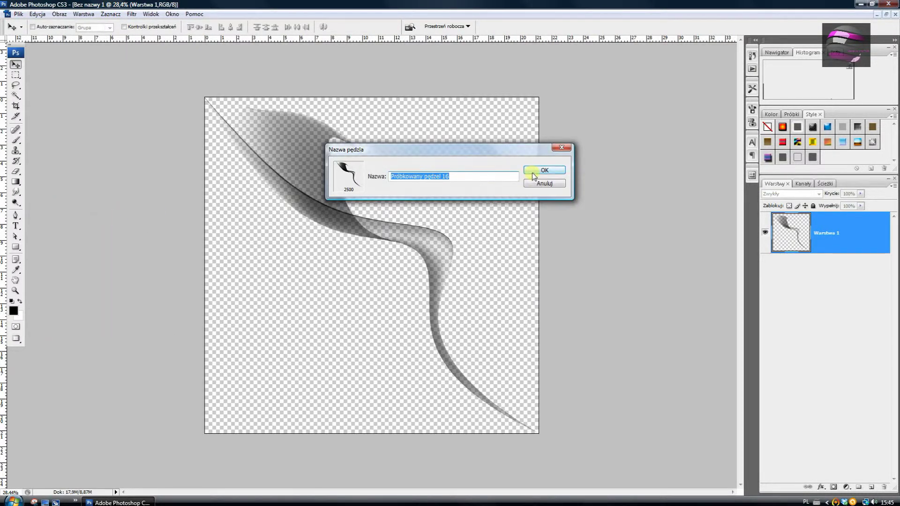
left_click(560, 170)
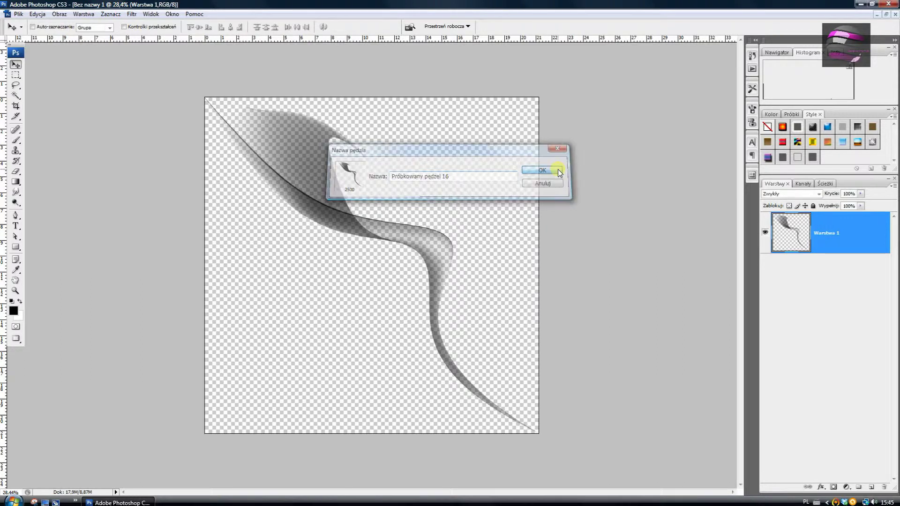
key("ctrl+n")
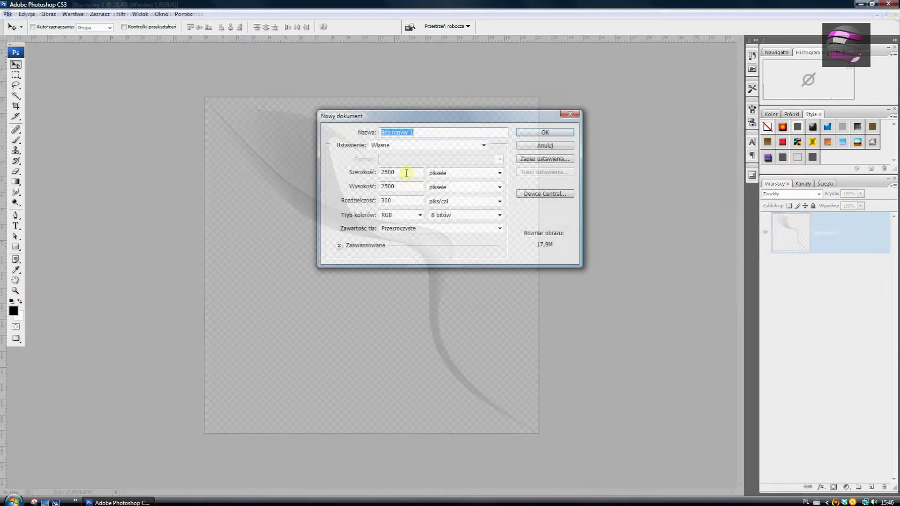
Create a new 1920x1080 document at 96 ppi with a white background
type("1920")
left_click(361, 190)
type("108096")
left_click(499, 228)
left_click(391, 238)
left_click(534, 133)
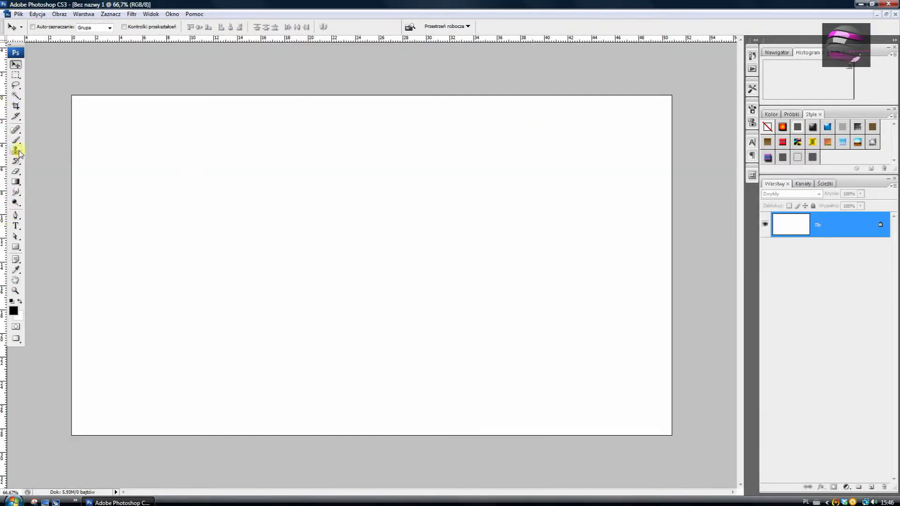
Select the Brush tool with the new 2500 smoke preset, shrinking its diameter to 1009 px
left_click(16, 140)
left_click(62, 27)
left_click_drag(104, 122, 106, 155)
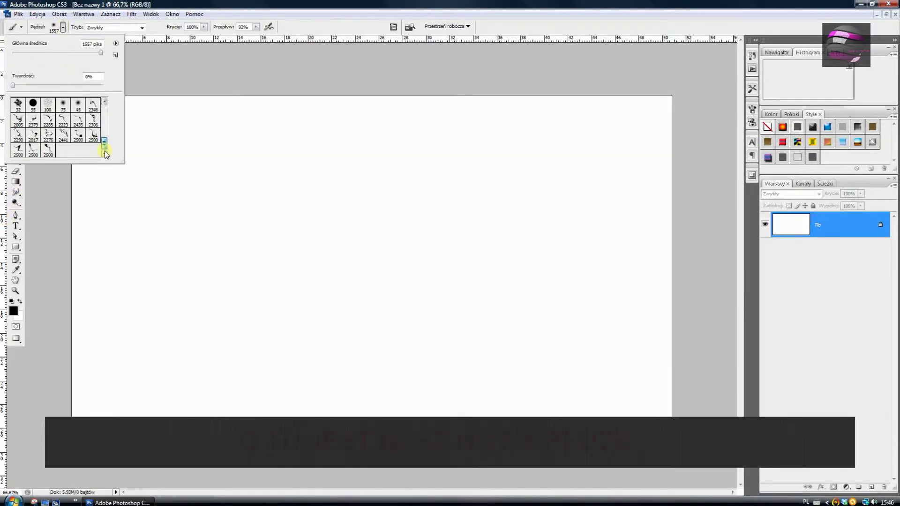
left_click(48, 149)
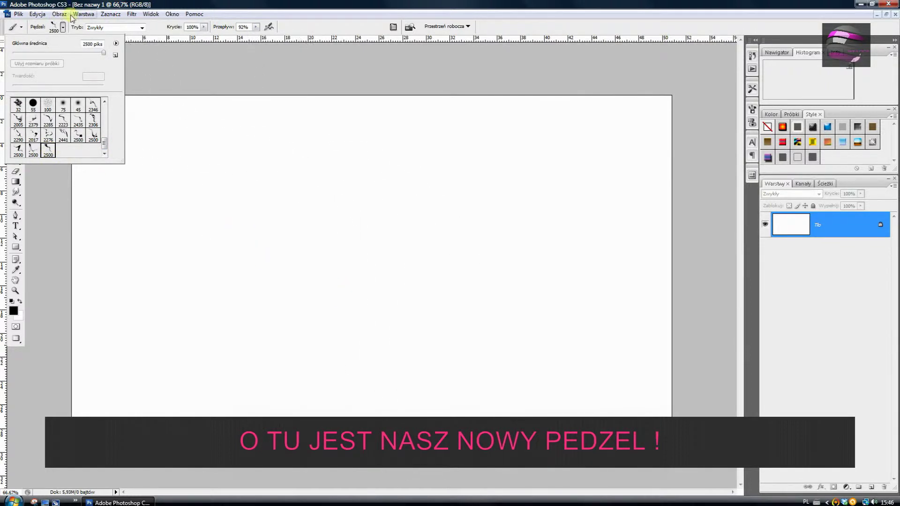
left_click_drag(103, 53, 101, 55)
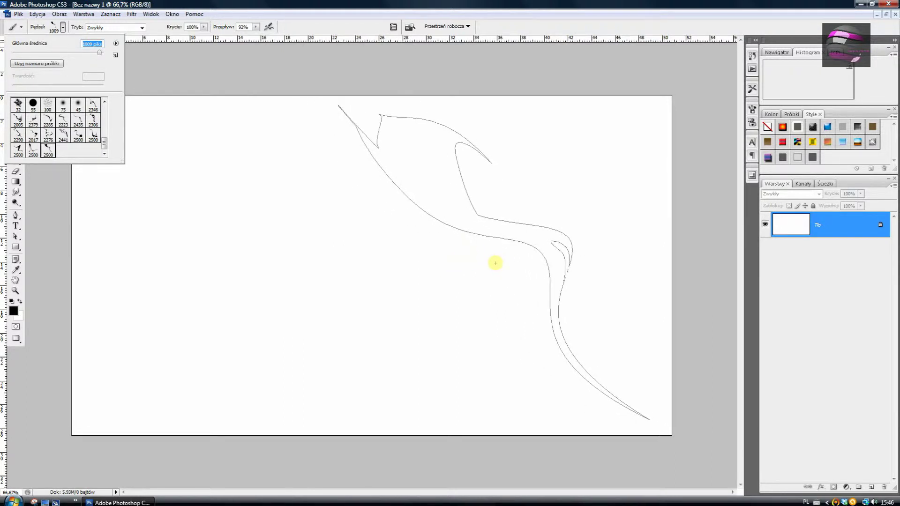
On a new layer, stamp a second 2435 px smoke stroke and fade it to 53% opacity
left_click(871, 488)
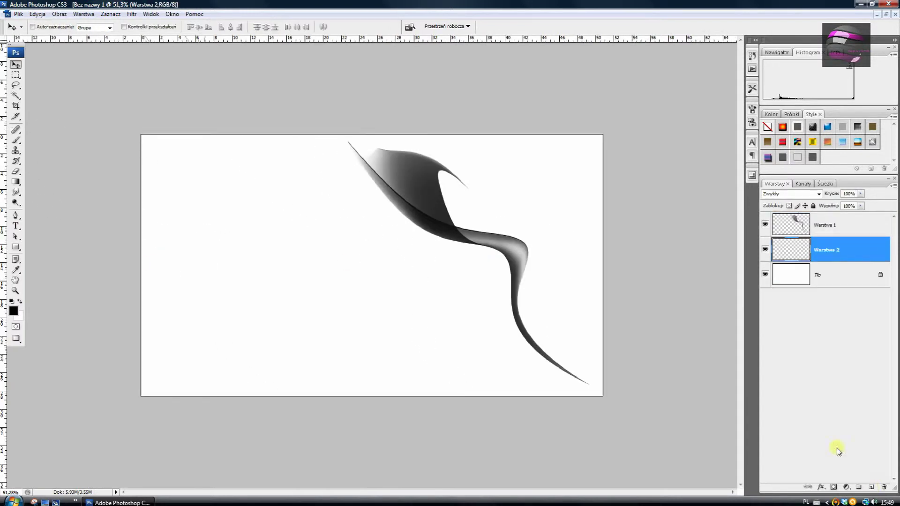
left_click(17, 141)
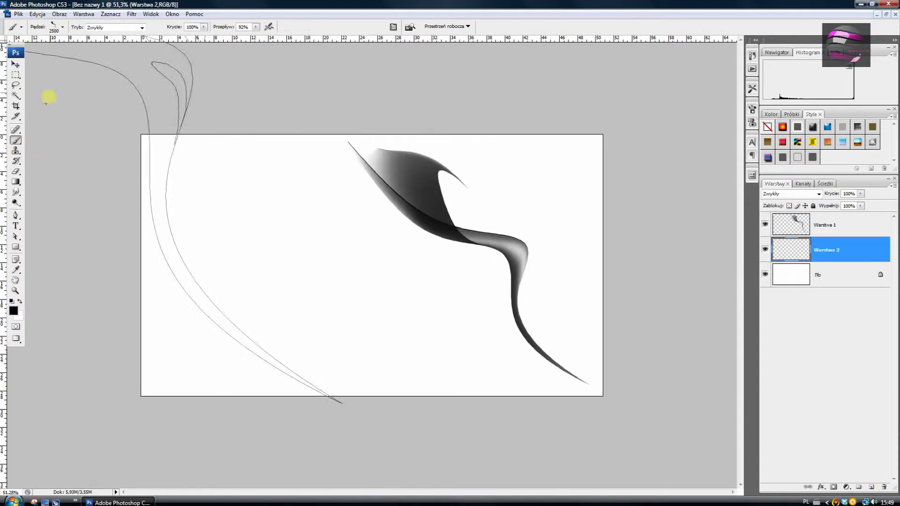
left_click(63, 26)
left_click_drag(106, 147, 107, 141)
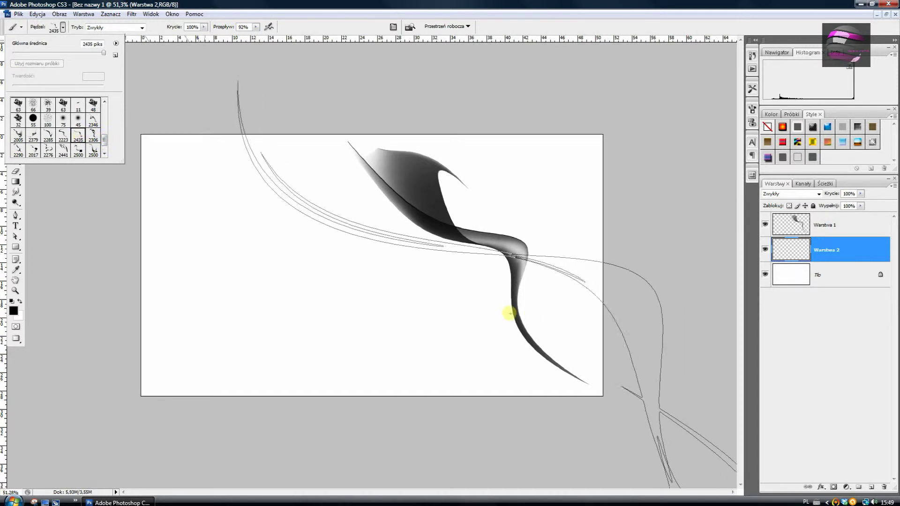
left_click(402, 250)
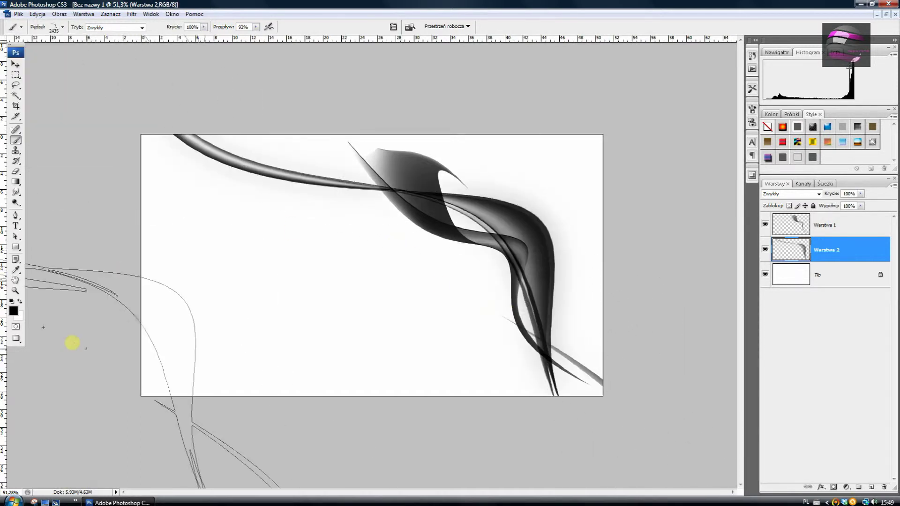
left_click_drag(862, 205, 838, 206)
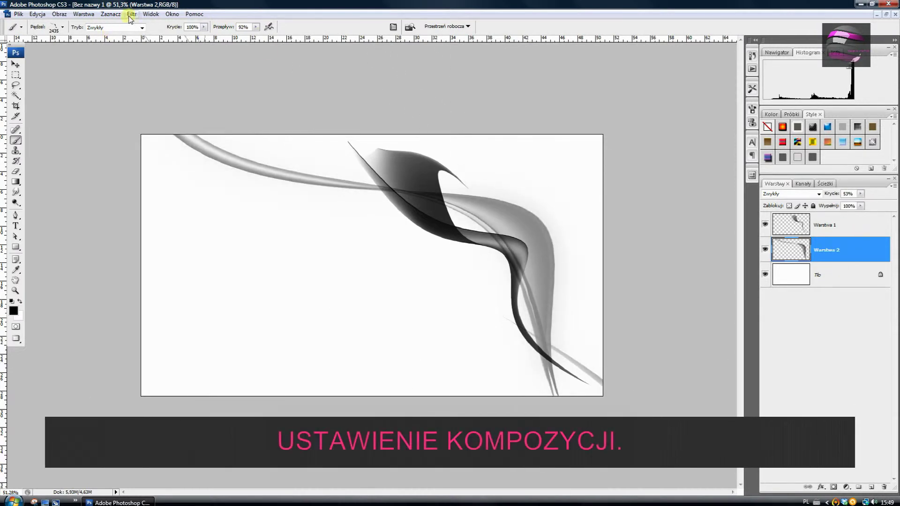
Apply a Gaussian Blur of radius 3,9 to the faded smoke layer
left_click(15, 64)
left_click(131, 14)
mouse_move(145, 136)
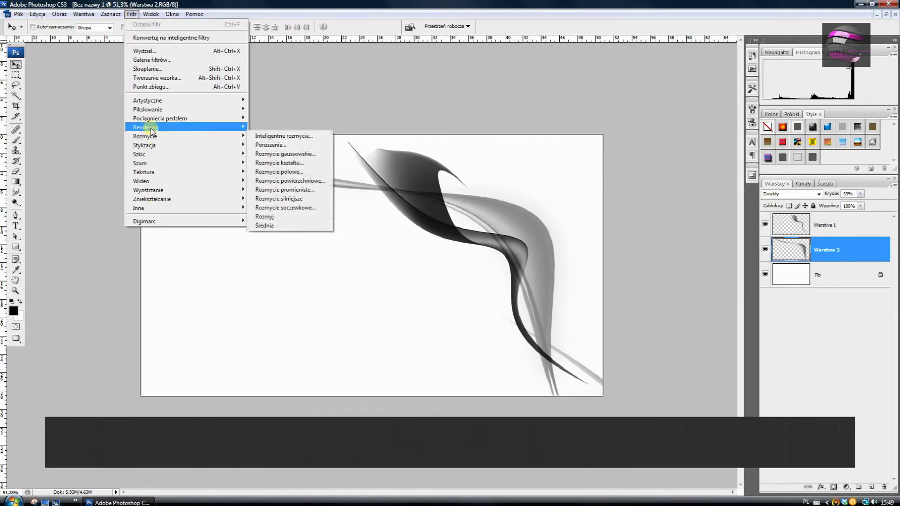
left_click(297, 151)
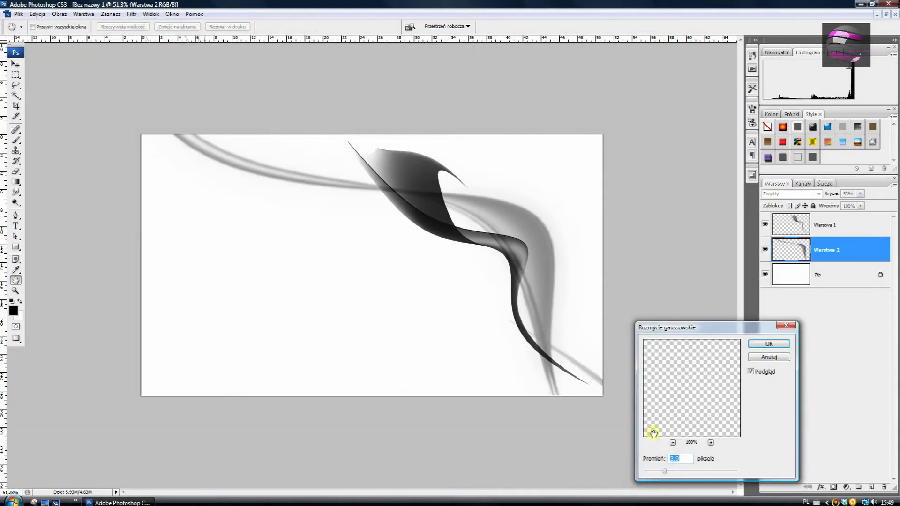
left_click(793, 328)
Select both smoke layers and merge them into one
left_click(859, 221)
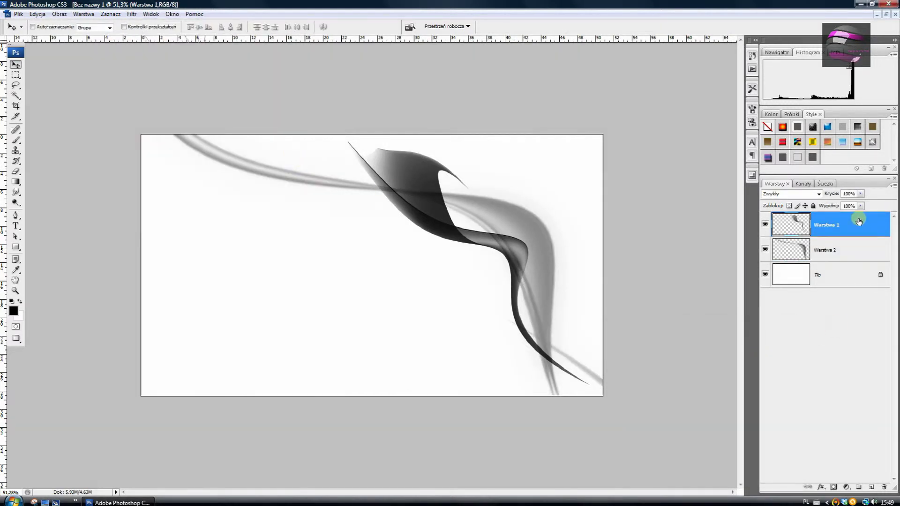
left_click(851, 229, "shift")
right_click(850, 228)
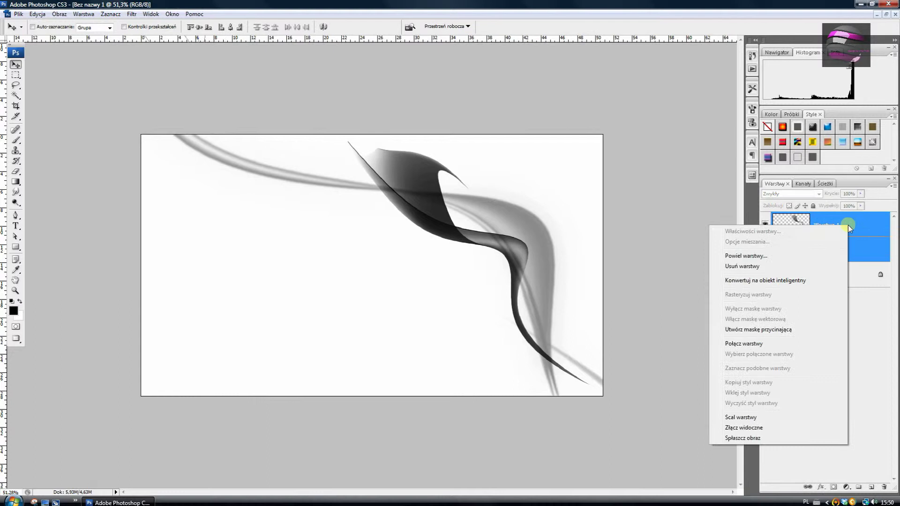
left_click(740, 417)
Add a blue, orange, purple and yellow Gradient fill layer in Overlay blend mode
left_click(847, 487)
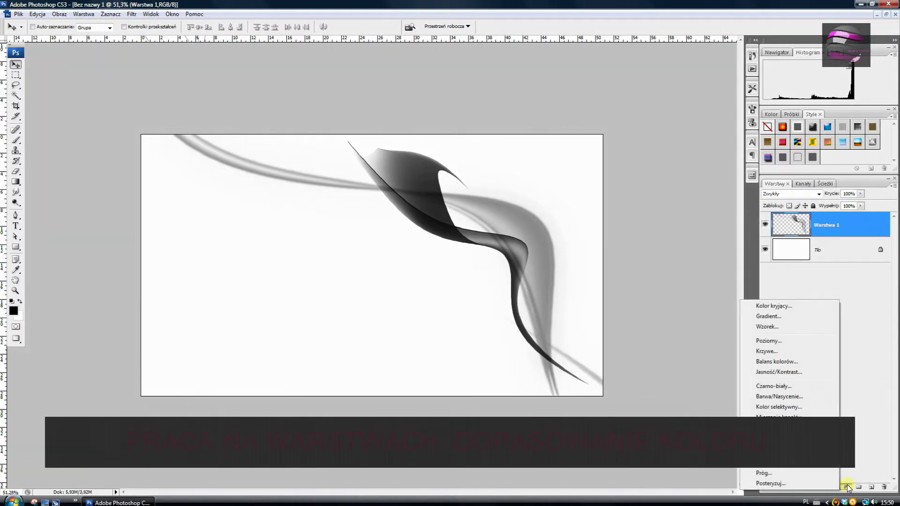
left_click(769, 316)
left_click(762, 252)
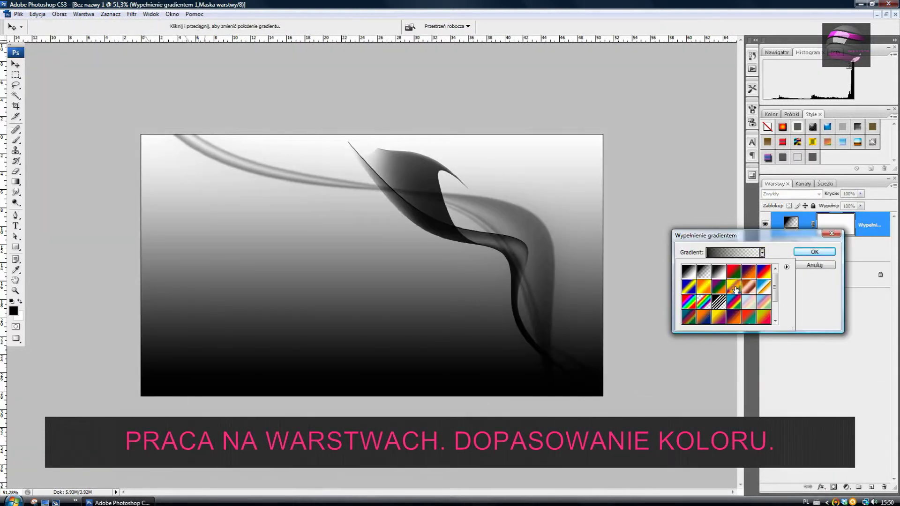
left_click(734, 289)
left_click(813, 251)
left_click(818, 193)
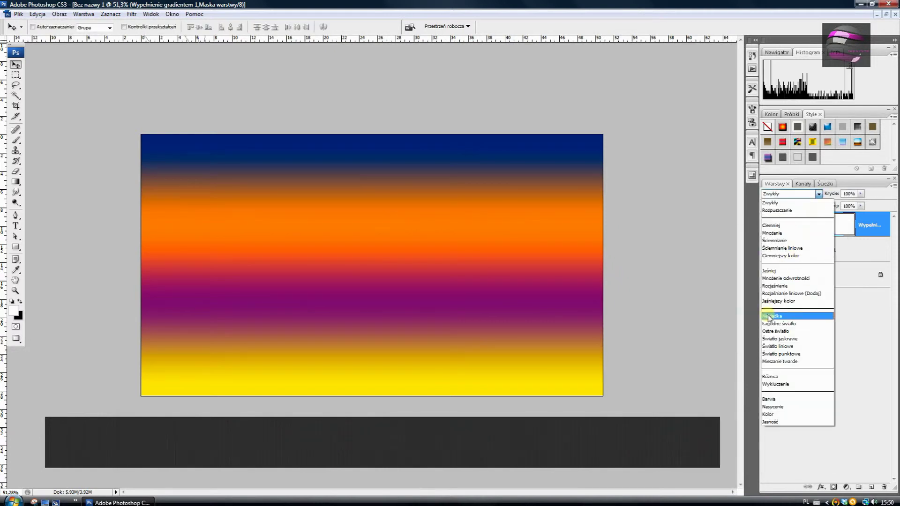
left_click(769, 316)
Rotate the gradient's angle and set the smoke layer's opacity to 75%
double_click(791, 224)
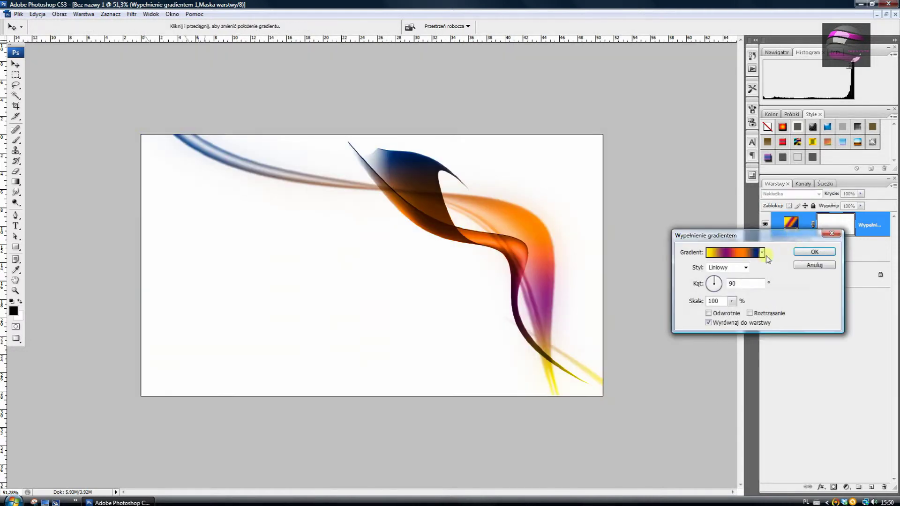
left_click(719, 287)
left_click(719, 285)
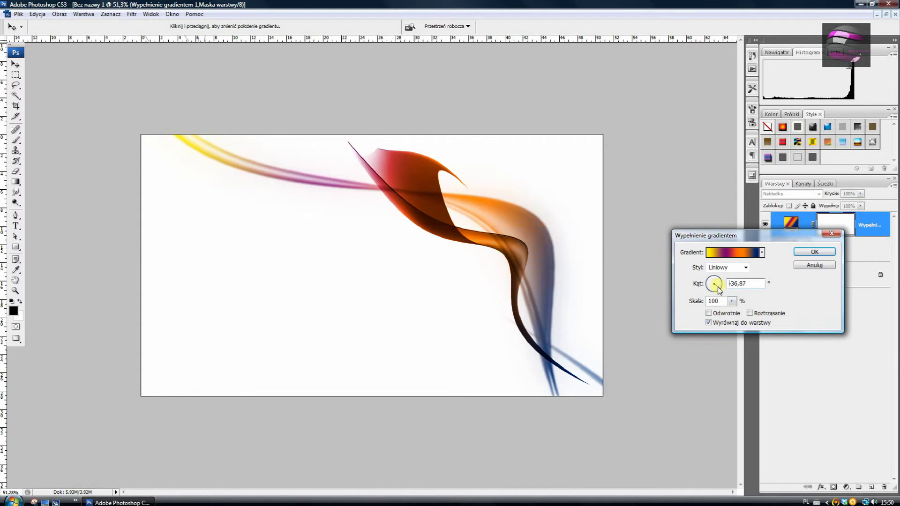
left_click(806, 252)
left_click_drag(844, 207, 849, 209)
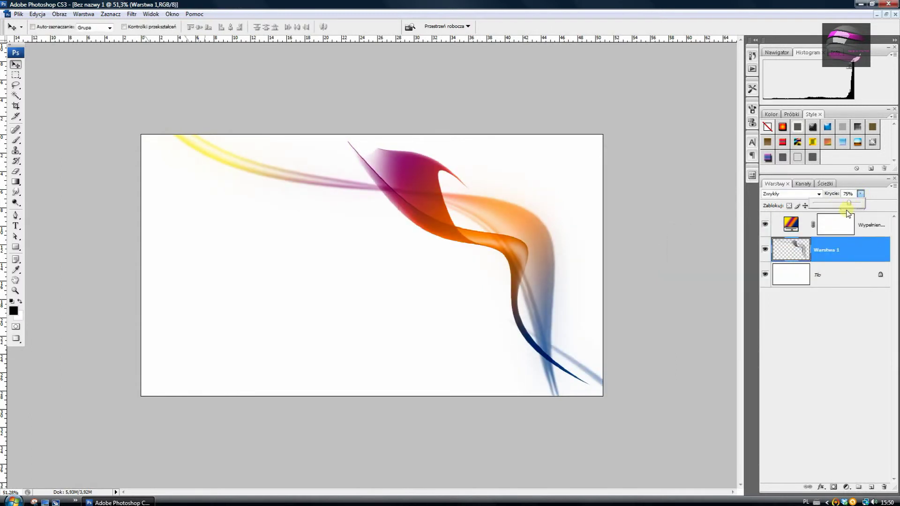
Flatten the image into a single background layer via the layer's context menu
right_click(870, 218)
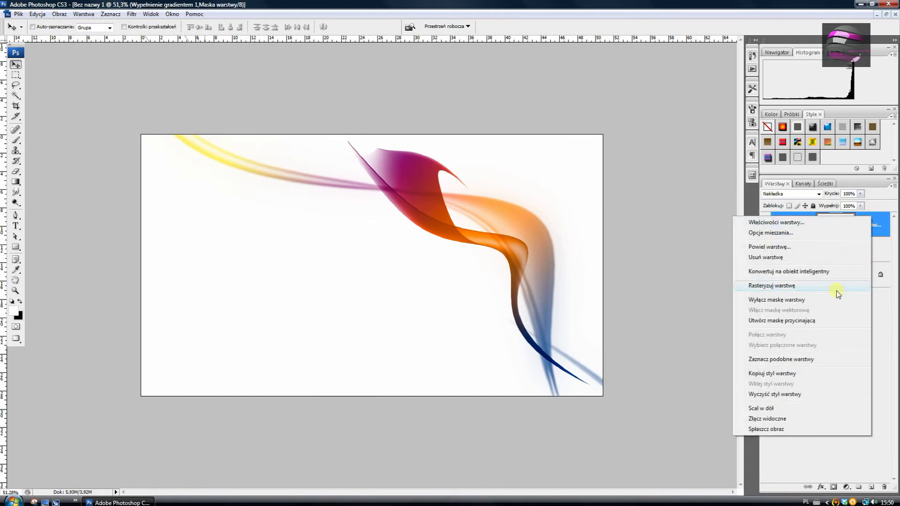
left_click(763, 483)
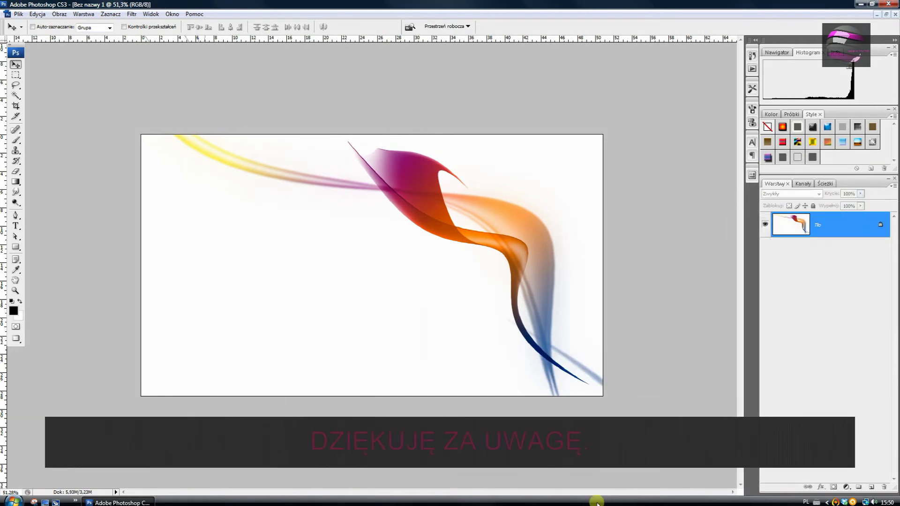